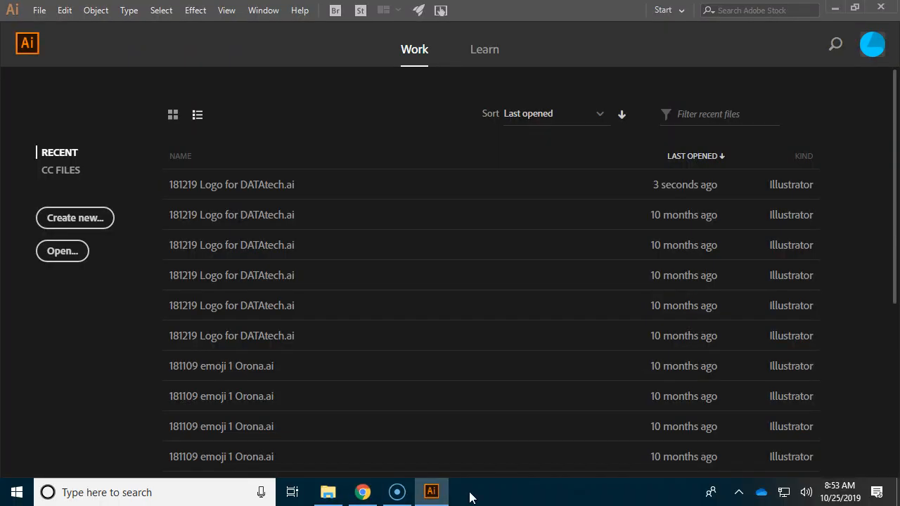
Step: Create a Web-Large 1920 x 1080 px document titled "191021 Sample Graphic - " followed by the author's full name
{"action": "left_click", "coordinate": [95, 224]}
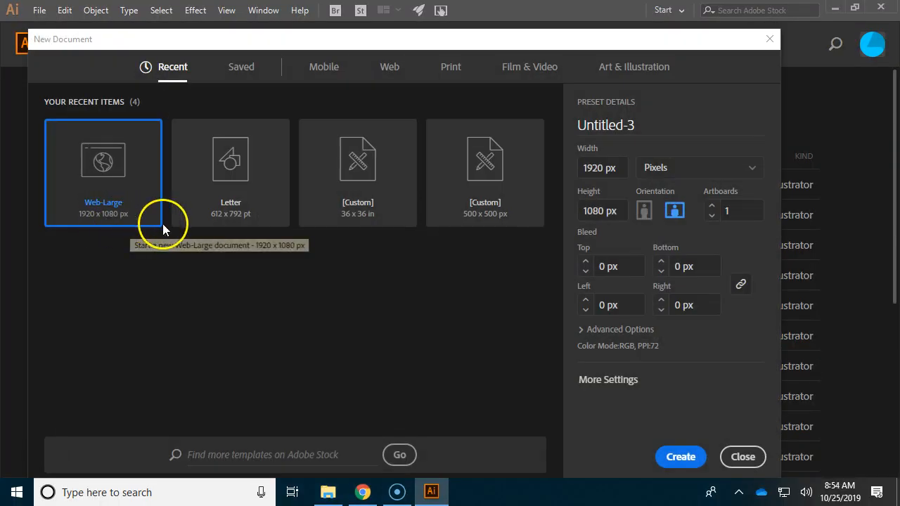
{"action": "left_click", "coordinate": [390, 66]}
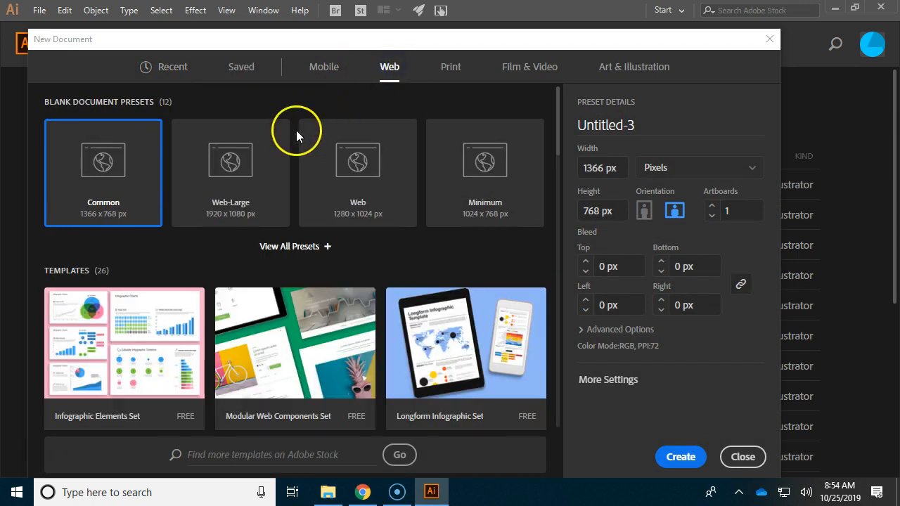
{"action": "left_click", "coordinate": [227, 177]}
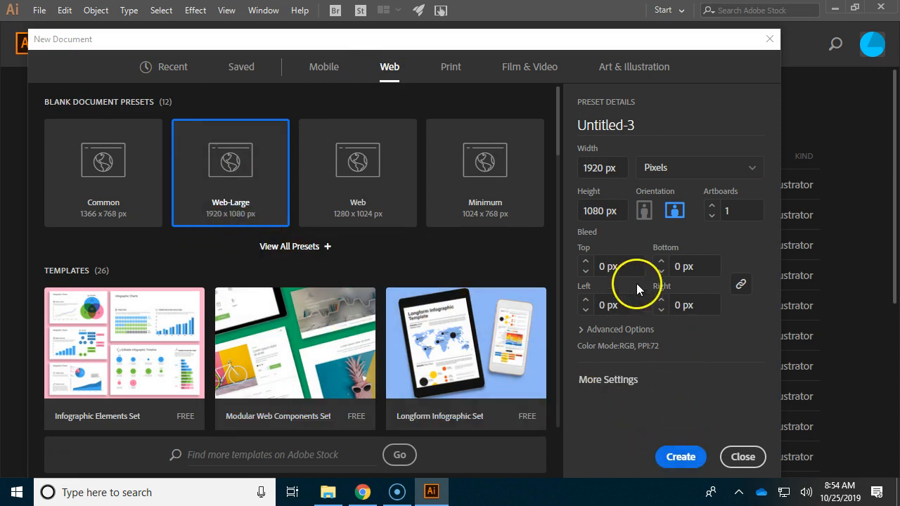
{"action": "left_click_drag", "start_coordinate": [648, 125], "coordinate": [578, 126]}
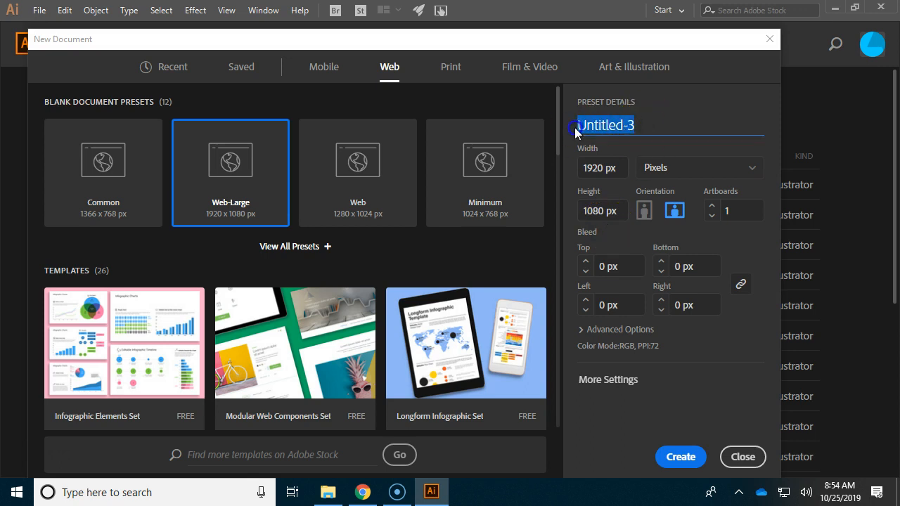
{"action": "type", "text": "021 Sample Graphic - YourName"}
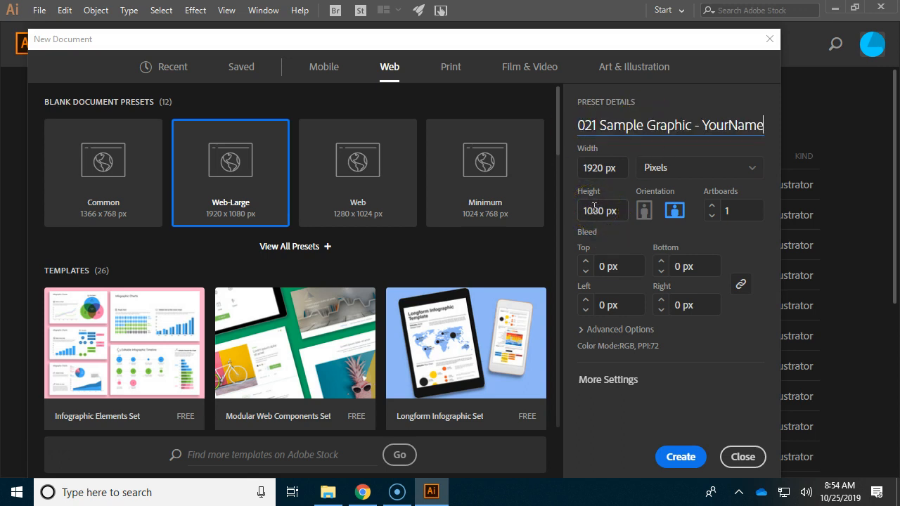
{"action": "left_click_drag", "start_coordinate": [702, 125], "coordinate": [770, 128]}
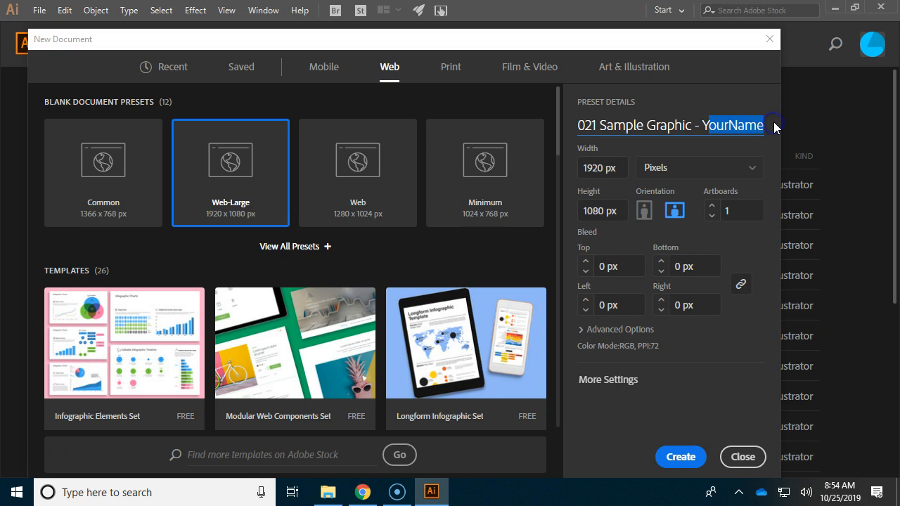
{"action": "type", "text": "Y"}
{"action": "key", "text": "BackSpace"}
{"action": "type", "text": "Moshue Hicks"}
{"action": "key", "text": "Return"}
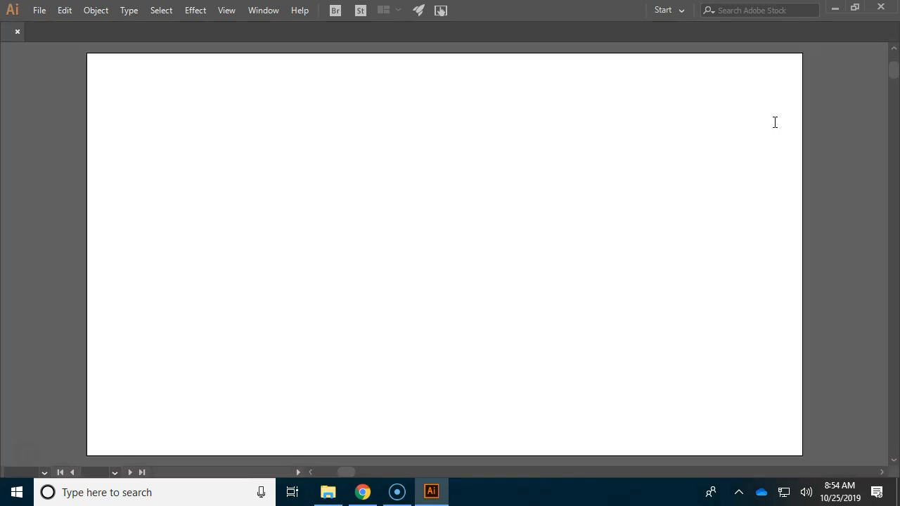
Step: Save the document as an Adobe Illustrator file in "191021 Vector Graphics Project Folder" within Documents, keeping the default Illustrator CC options
{"action": "left_click", "coordinate": [39, 12]}
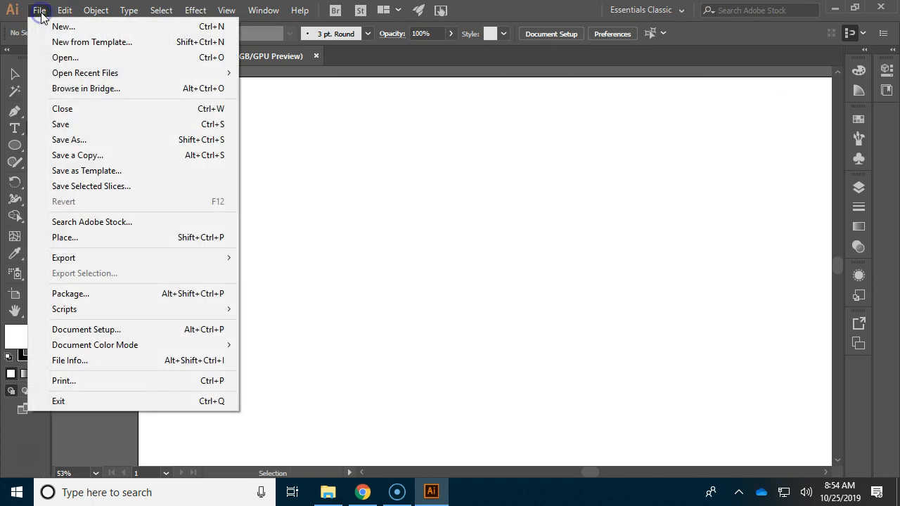
{"action": "left_click", "coordinate": [70, 140]}
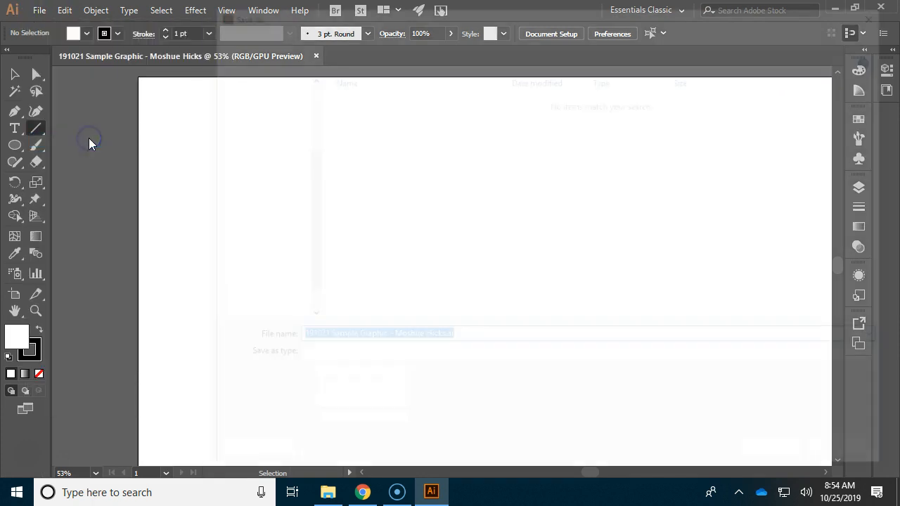
{"action": "left_click", "coordinate": [371, 33]}
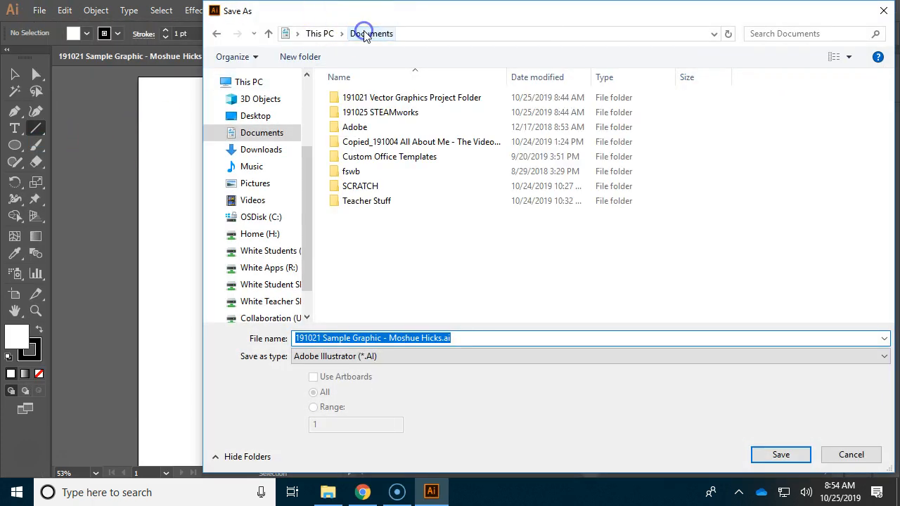
{"action": "double_click", "coordinate": [451, 102]}
{"action": "left_click", "coordinate": [778, 456]}
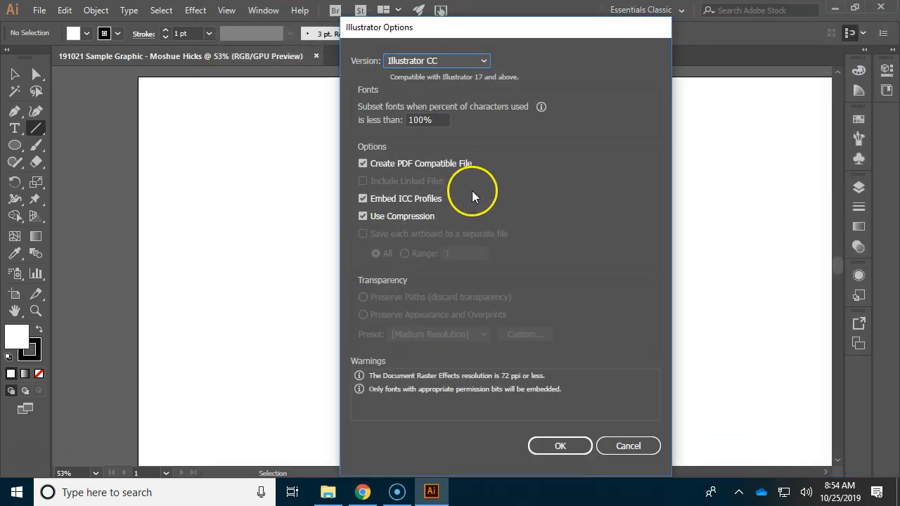
{"action": "left_click", "coordinate": [560, 447]}
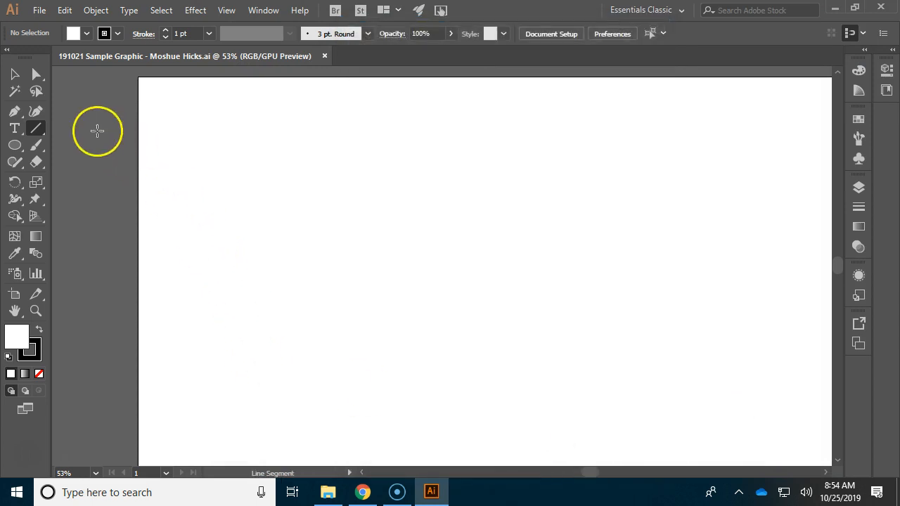
{"action": "left_click", "coordinate": [14, 74]}
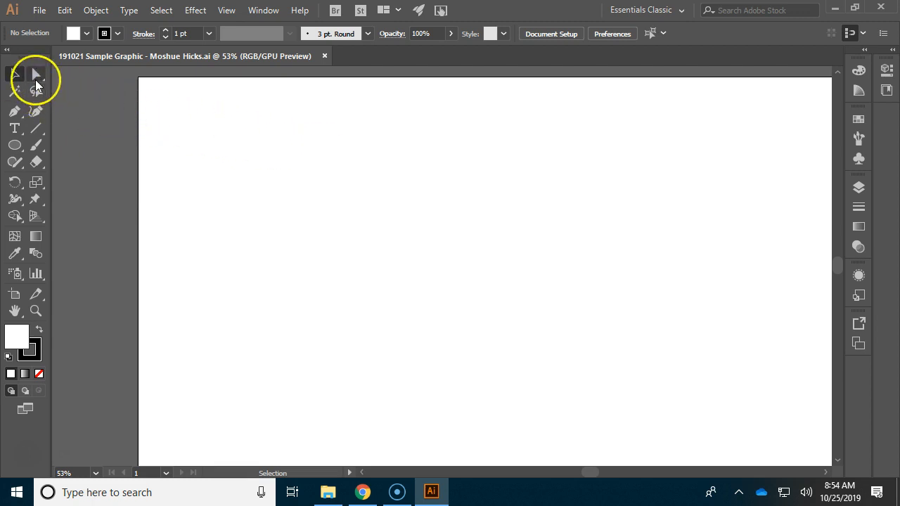
{"action": "left_click_drag", "start_coordinate": [40, 130], "coordinate": [67, 127]}
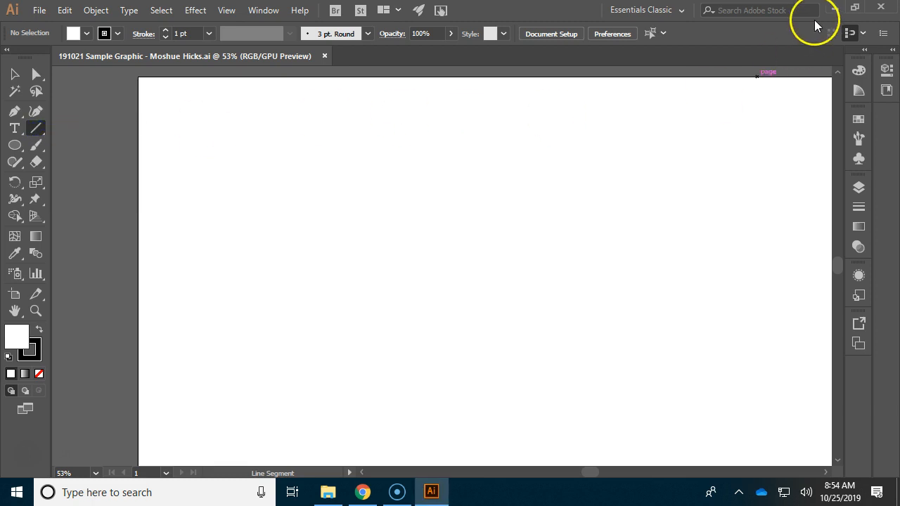
Step: Switch the workspace to Essentials and back to Essentials Classic
{"action": "left_click", "coordinate": [681, 10]}
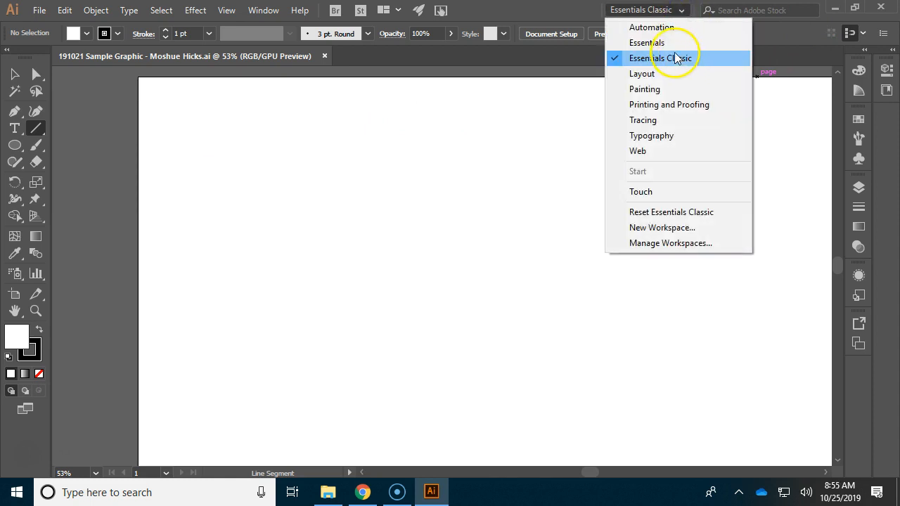
{"action": "left_click", "coordinate": [646, 43]}
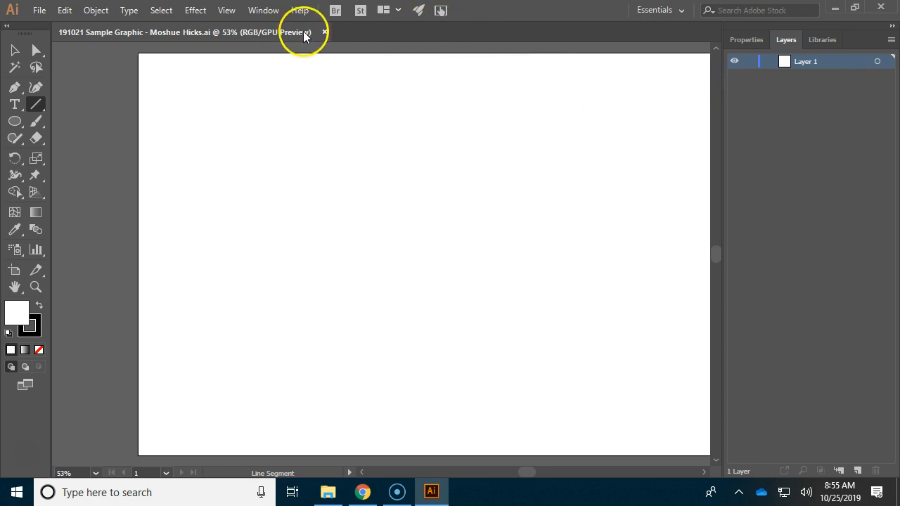
{"action": "left_click", "coordinate": [679, 10]}
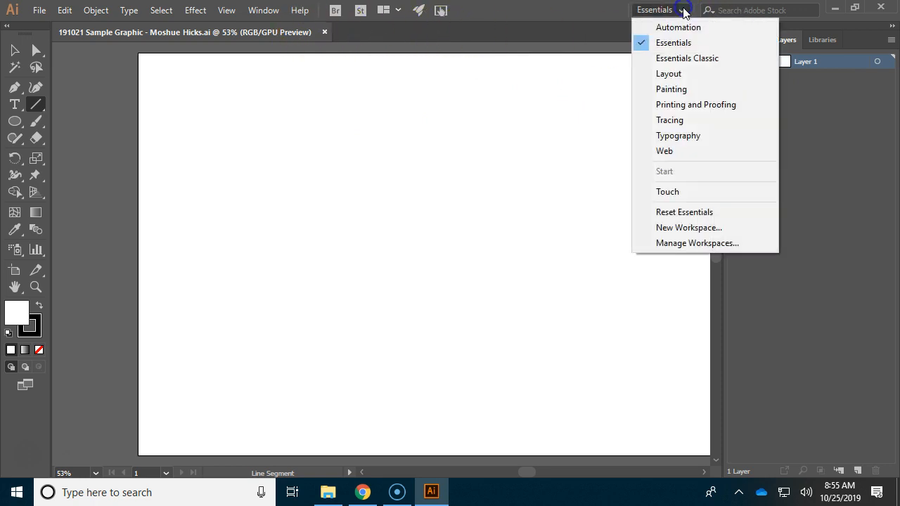
{"action": "left_click", "coordinate": [685, 61]}
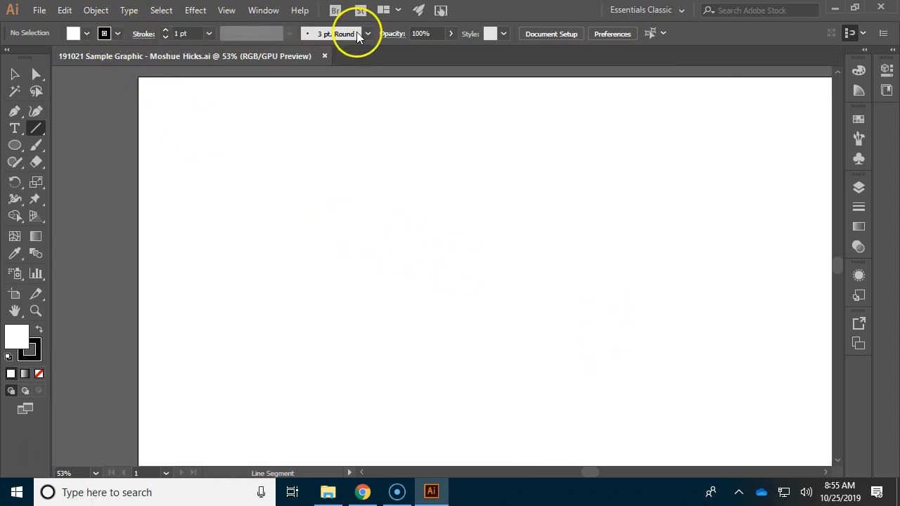
{"action": "left_click", "coordinate": [859, 187]}
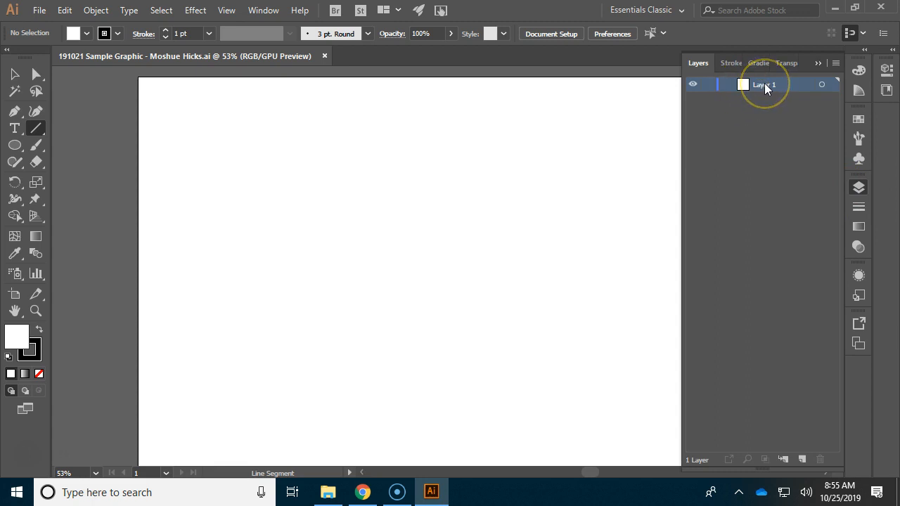
{"action": "key", "text": "F7"}
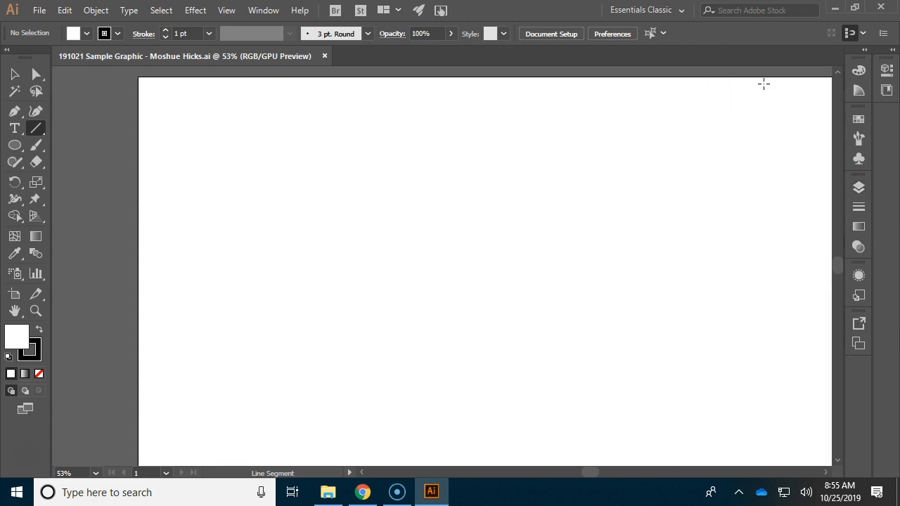
{"action": "left_click_drag", "start_coordinate": [725, 140], "coordinate": [668, 129]}
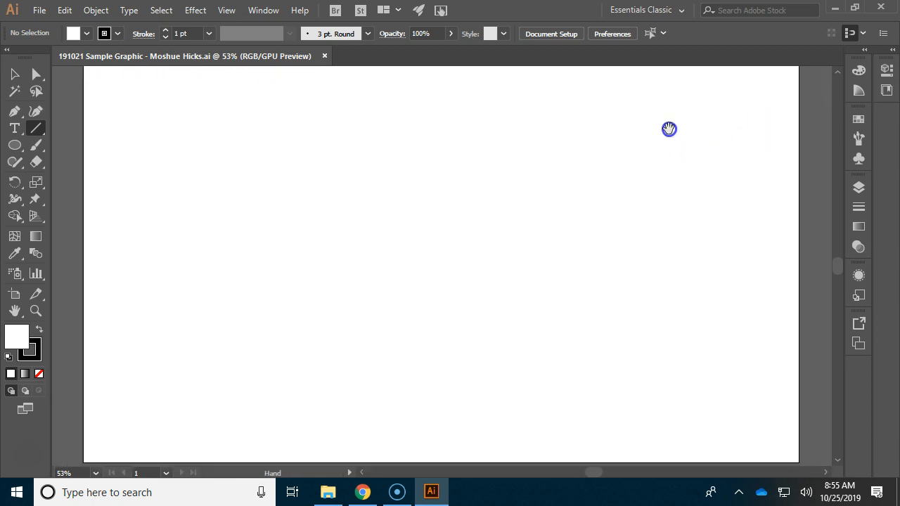
{"action": "key", "text": "ctrl+minus"}
{"action": "key", "text": "ctrl+minus"}
{"action": "key", "text": "ctrl+minus"}
{"action": "key", "text": "ctrl+minus"}
{"action": "key", "text": "ctrl+equal"}
{"action": "key", "text": "ctrl+equal"}
{"action": "key", "text": "ctrl+equal"}
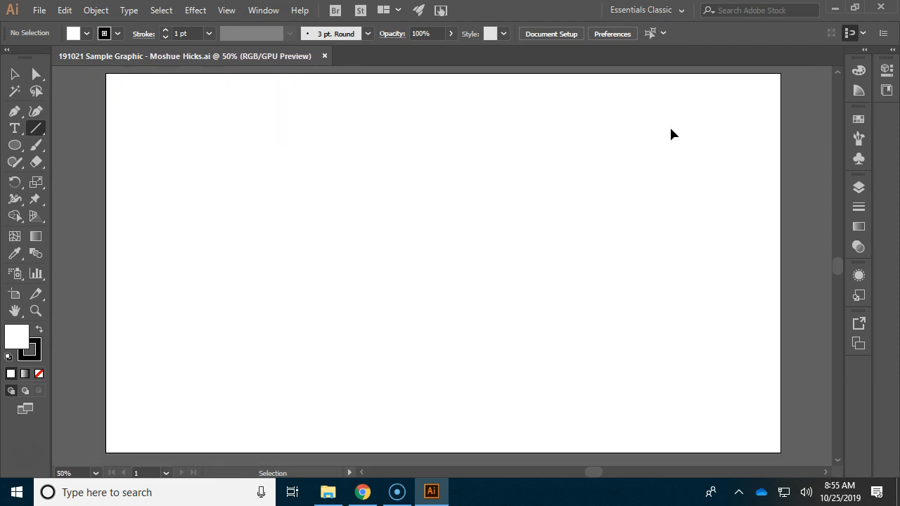
{"action": "key", "text": "ctrl+minus"}
{"action": "key", "text": "ctrl+minus"}
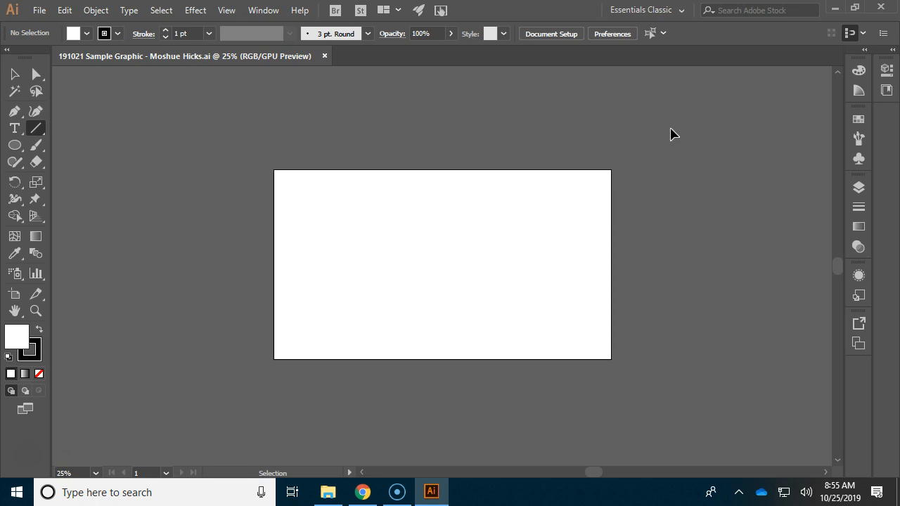
Step: Draw four straight line segments, one from each corner of the artboard to its center
{"action": "key", "text": "ctrl+0"}
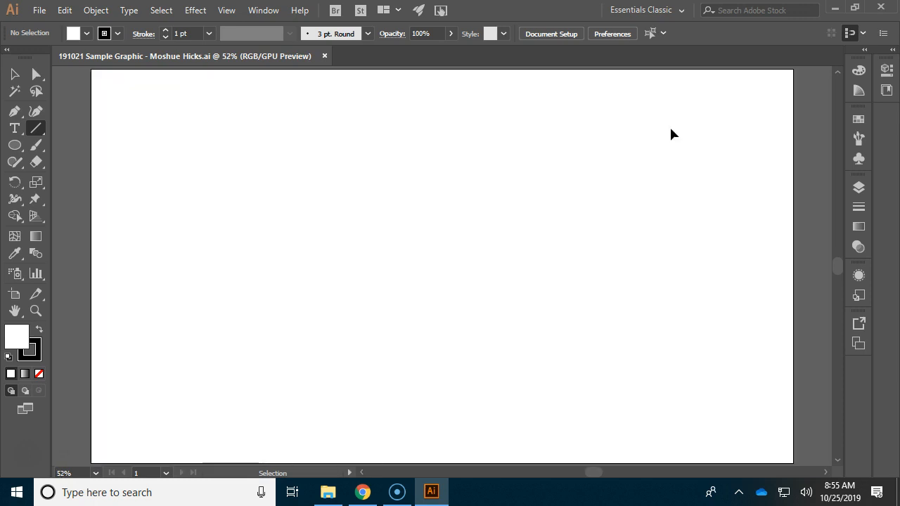
{"action": "key", "text": "ctrl+minus"}
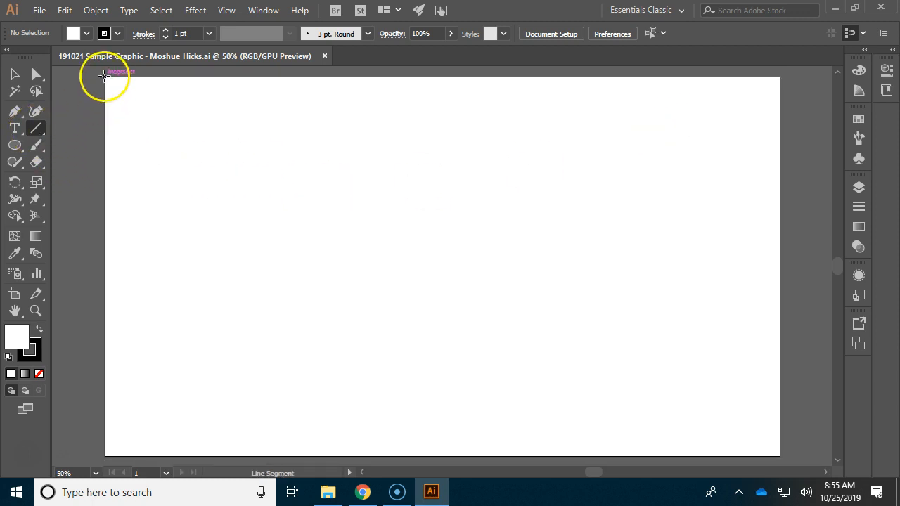
{"action": "left_click_drag", "start_coordinate": [105, 77], "coordinate": [443, 268]}
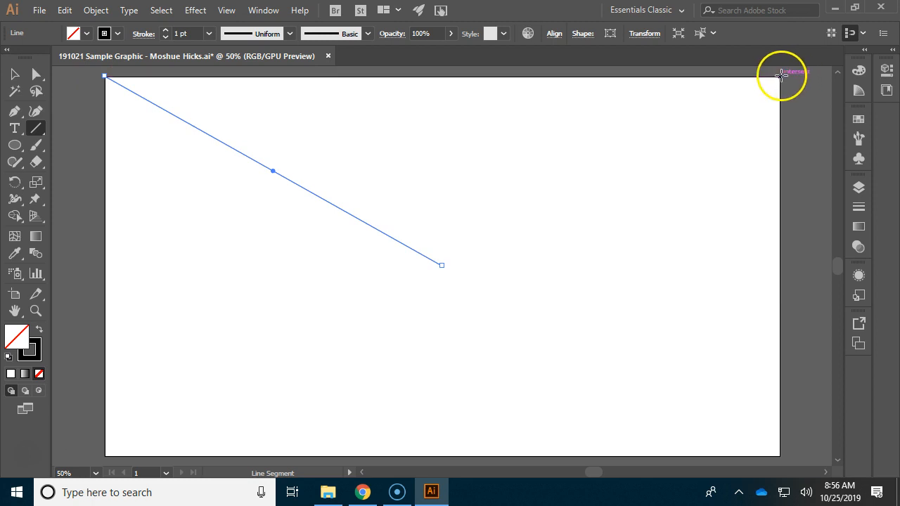
{"action": "left_click_drag", "start_coordinate": [780, 77], "coordinate": [442, 266]}
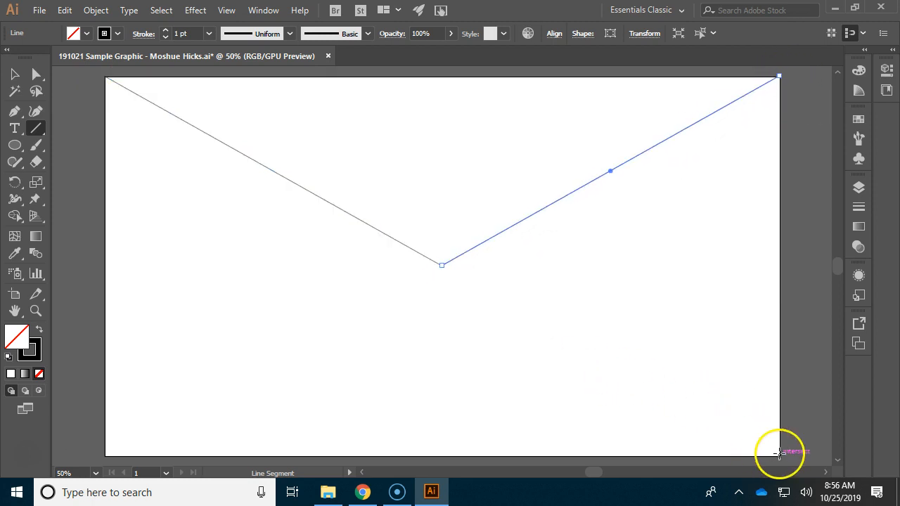
{"action": "left_click_drag", "start_coordinate": [779, 456], "coordinate": [441, 265]}
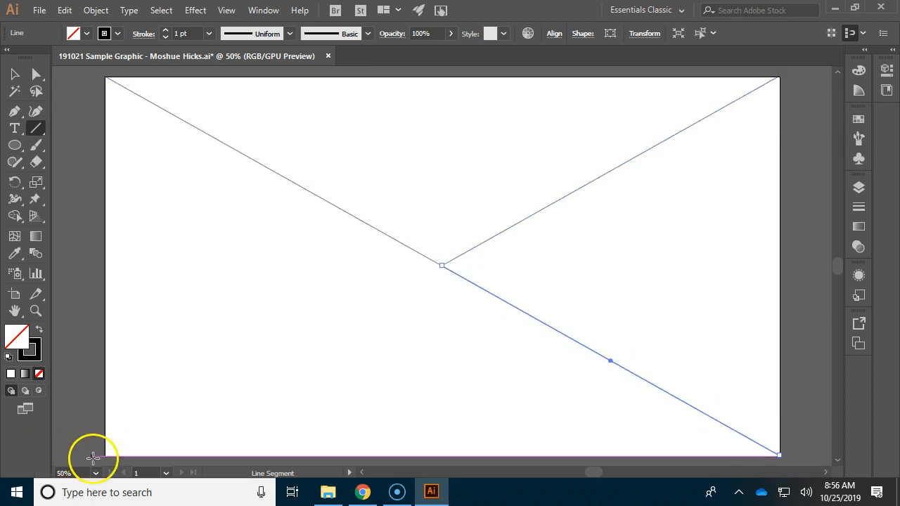
{"action": "left_click_drag", "start_coordinate": [102, 457], "coordinate": [441, 265]}
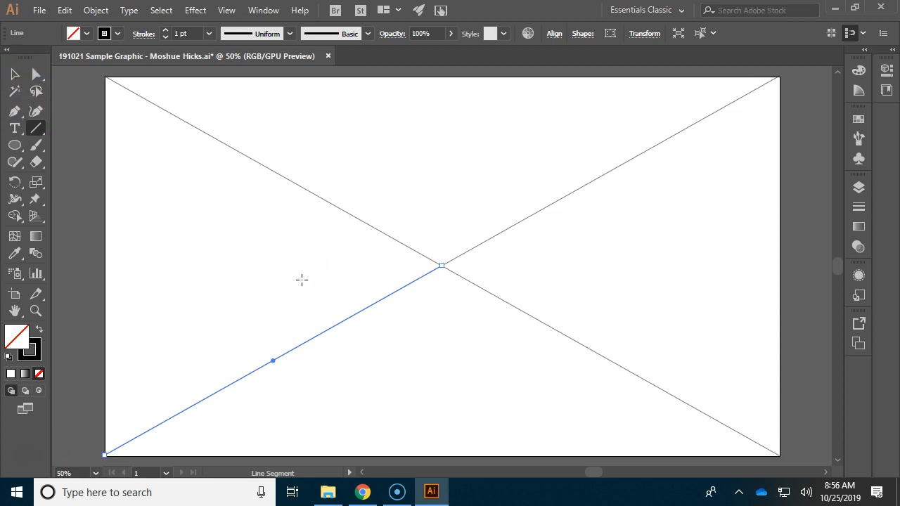
Step: Select all four lines and set their stroke weight to 10 pt
{"action": "key", "text": "ctrl+a"}
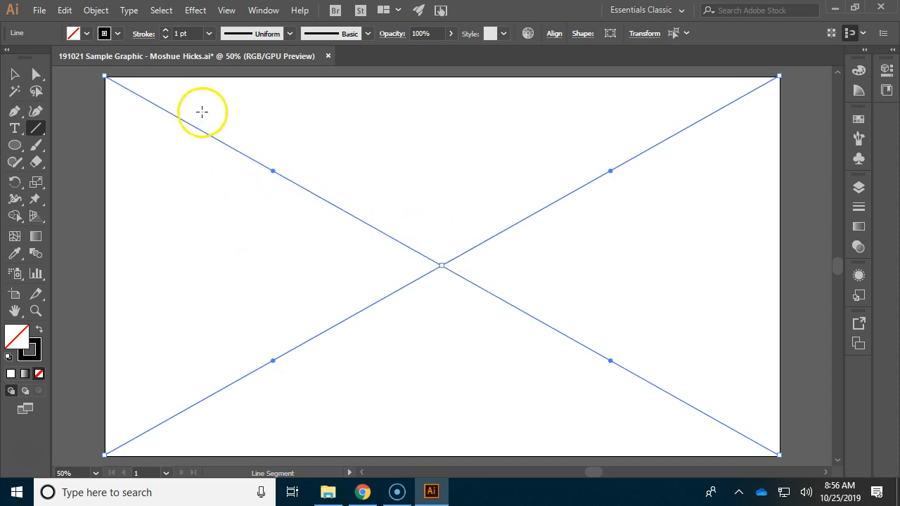
{"action": "left_click", "coordinate": [167, 31]}
{"action": "left_click", "coordinate": [167, 32]}
{"action": "left_click", "coordinate": [166, 31]}
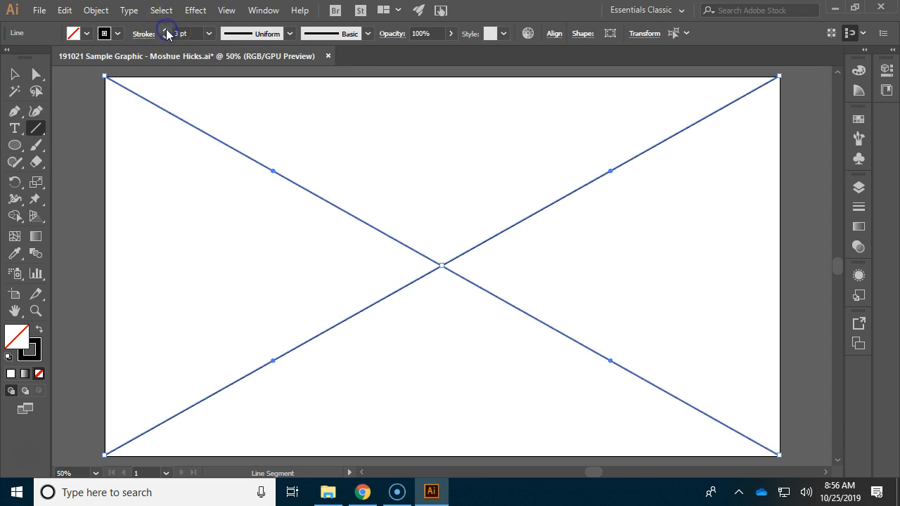
{"action": "left_click", "coordinate": [166, 32]}
{"action": "left_click", "coordinate": [167, 31]}
{"action": "left_click", "coordinate": [166, 32]}
{"action": "left_click", "coordinate": [166, 31]}
{"action": "left_click", "coordinate": [166, 32]}
{"action": "left_click", "coordinate": [167, 32]}
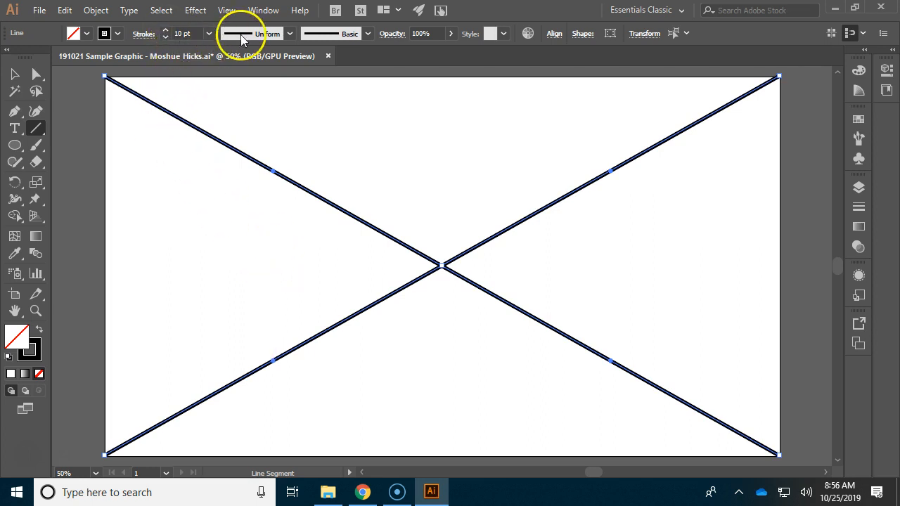
Step: Apply the triangular variable width profile to the four lines so they taper toward the center, and deselect them
{"action": "left_click", "coordinate": [289, 33]}
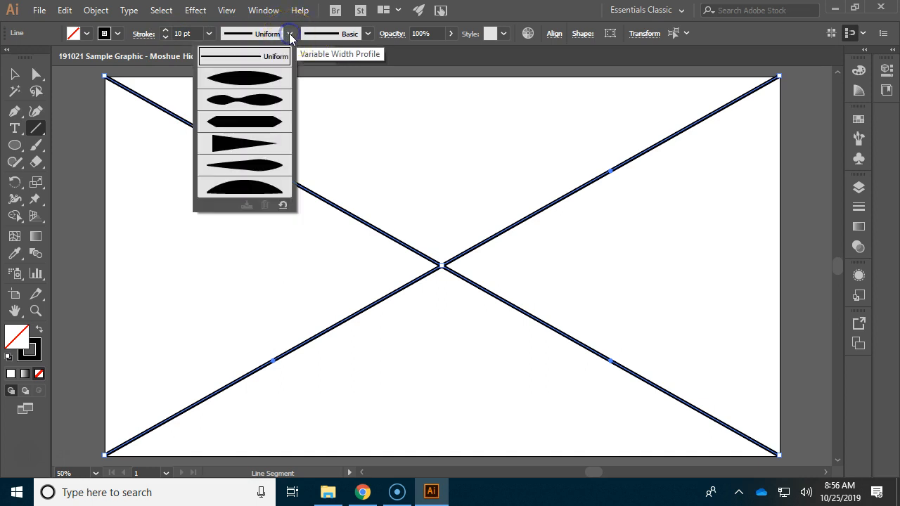
{"action": "left_click", "coordinate": [245, 144]}
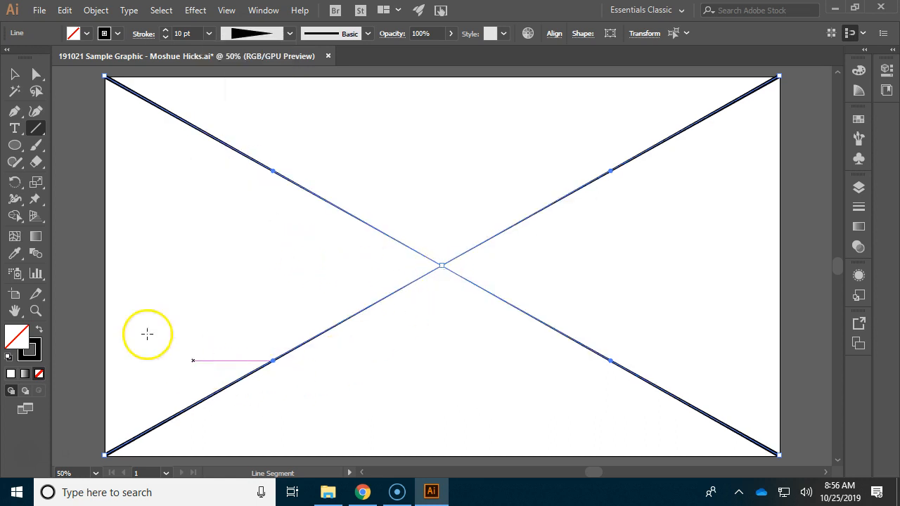
{"action": "left_click", "coordinate": [14, 74]}
{"action": "left_click", "coordinate": [176, 188]}
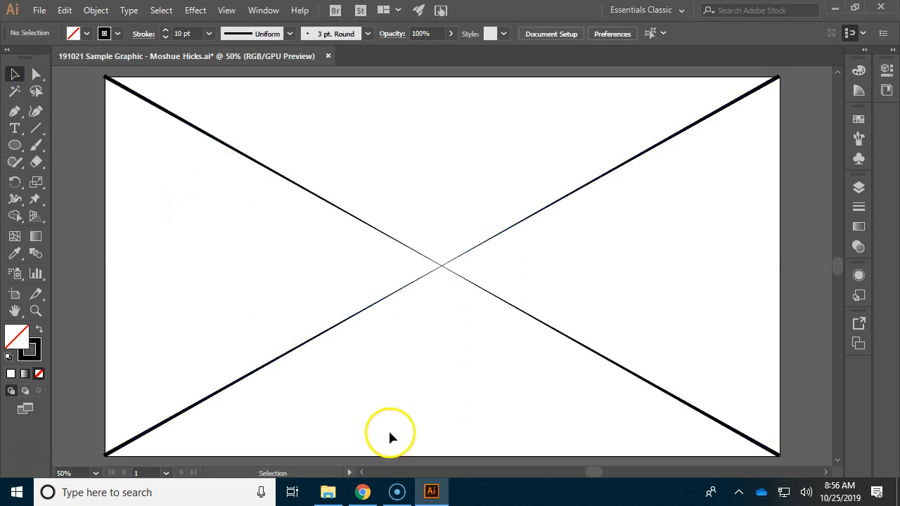
Step: Inspect how the four tapered lines meet at the artboard's center, and fit the artboard back in the window
{"action": "key", "text": "ctrl+equal"}
{"action": "key", "text": "ctrl+equal"}
{"action": "key", "text": "ctrl+equal"}
{"action": "key", "text": "ctrl+equal"}
{"action": "key", "text": "ctrl+equal"}
{"action": "key", "text": "ctrl+equal"}
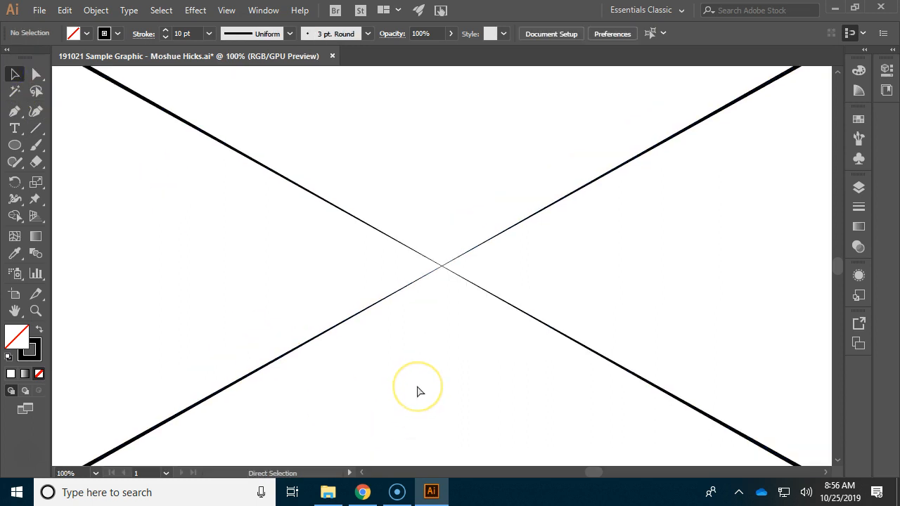
{"action": "key", "text": "ctrl+equal"}
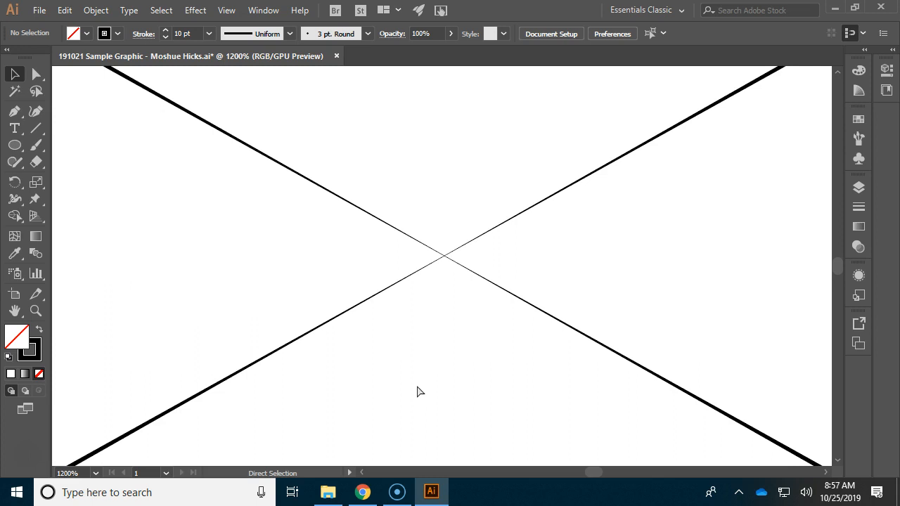
{"action": "key", "text": "ctrl+0"}
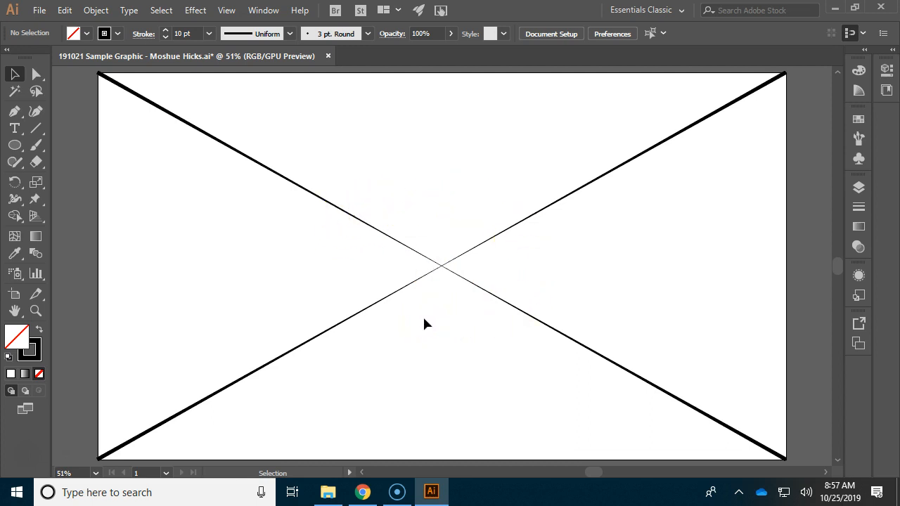
Step: Rename the layer that holds the four lines to "The X"
{"action": "key", "text": "F7"}
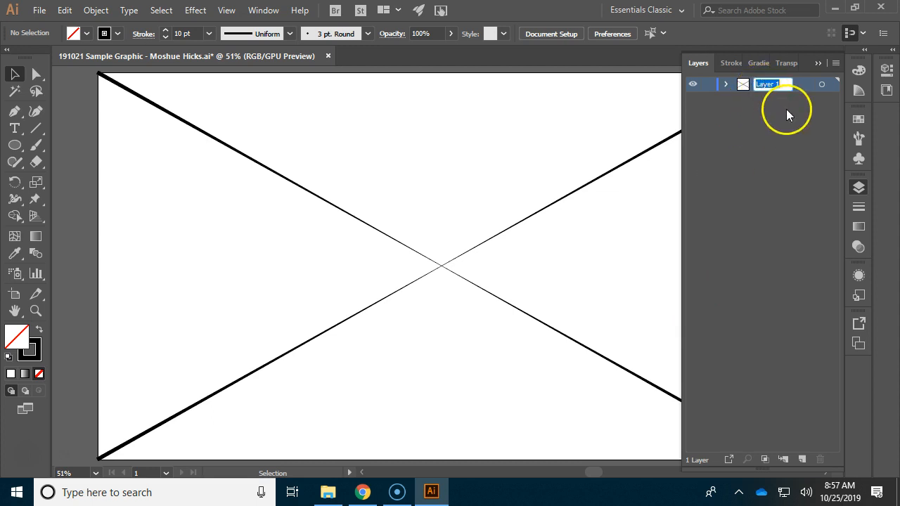
{"action": "type", "text": "The X"}
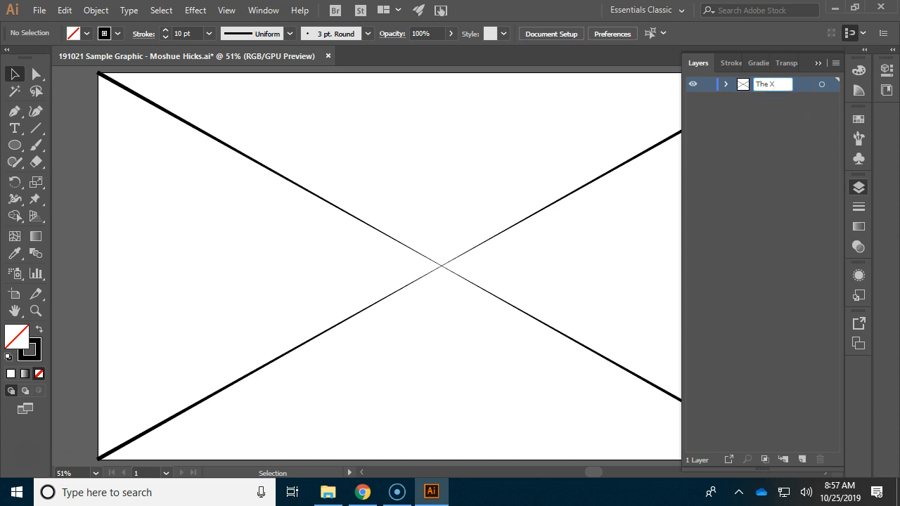
{"action": "left_click", "coordinate": [794, 120]}
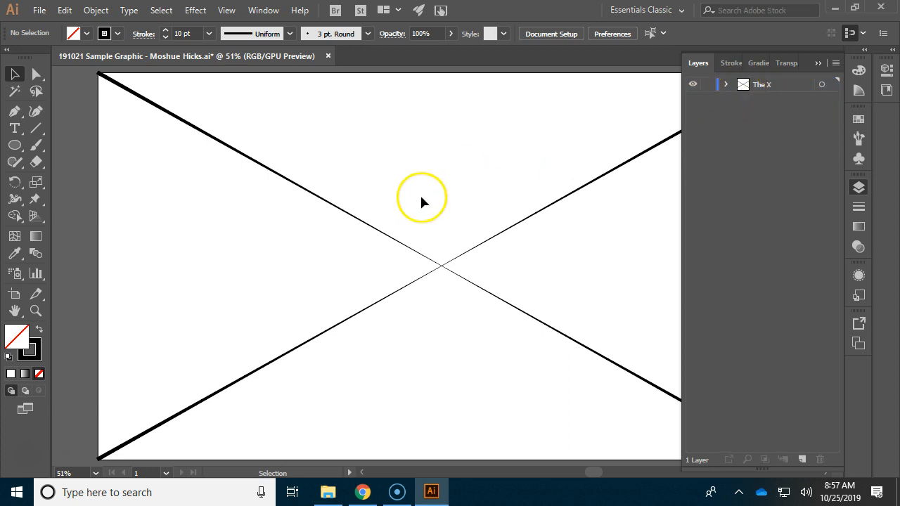
Step: Expand The X layer to review its four lines and their visibility, and target the line running to the artboard's lower-right corner
{"action": "left_click", "coordinate": [726, 84]}
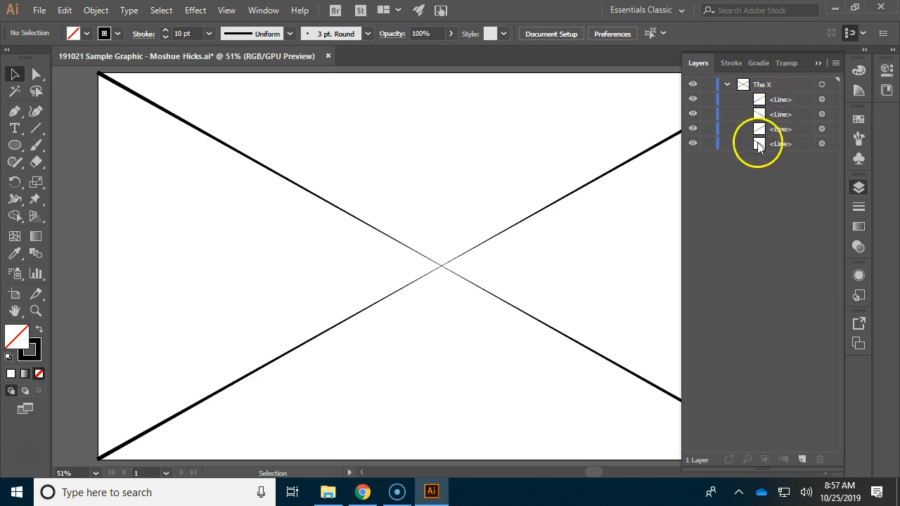
{"action": "left_click_drag", "start_coordinate": [693, 99], "coordinate": [693, 145]}
{"action": "left_click", "coordinate": [822, 113]}
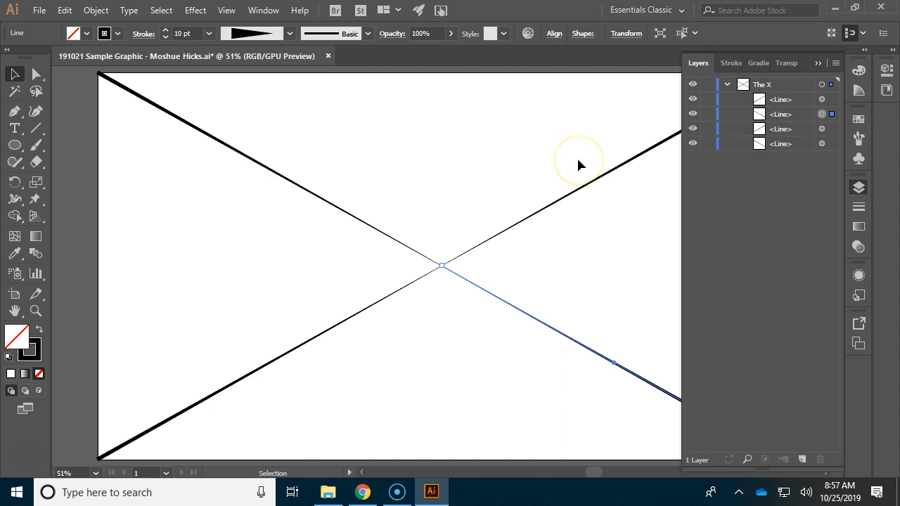
{"action": "key", "text": "F7"}
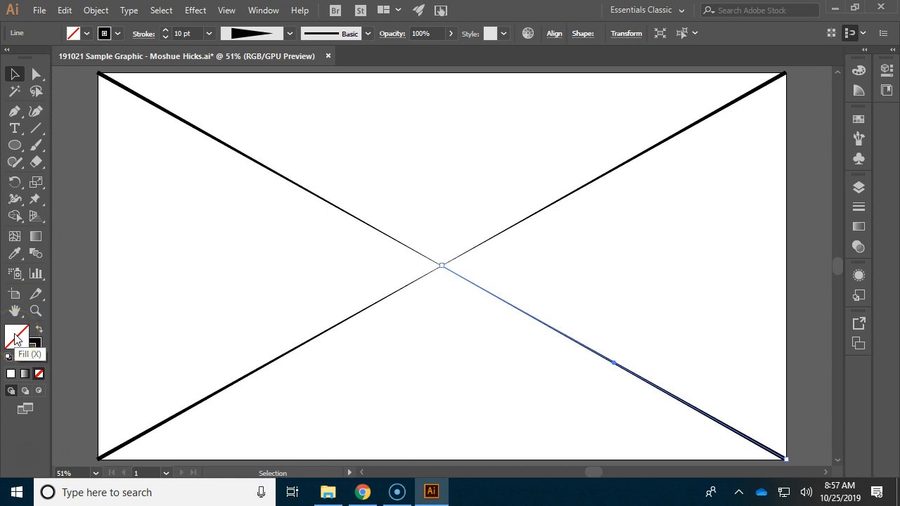
Step: Remove the stroke from the lower-right line and give it a solid black stroke again
{"action": "left_click", "coordinate": [35, 348]}
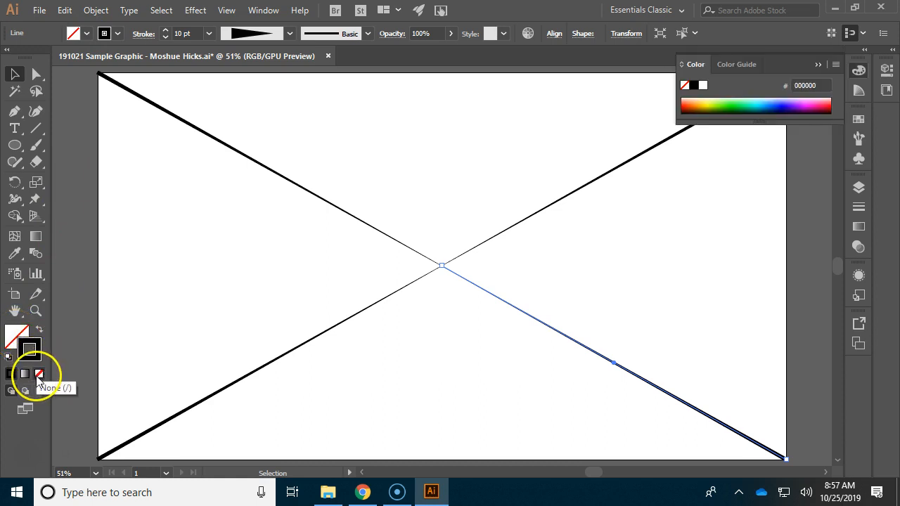
{"action": "left_click", "coordinate": [38, 374]}
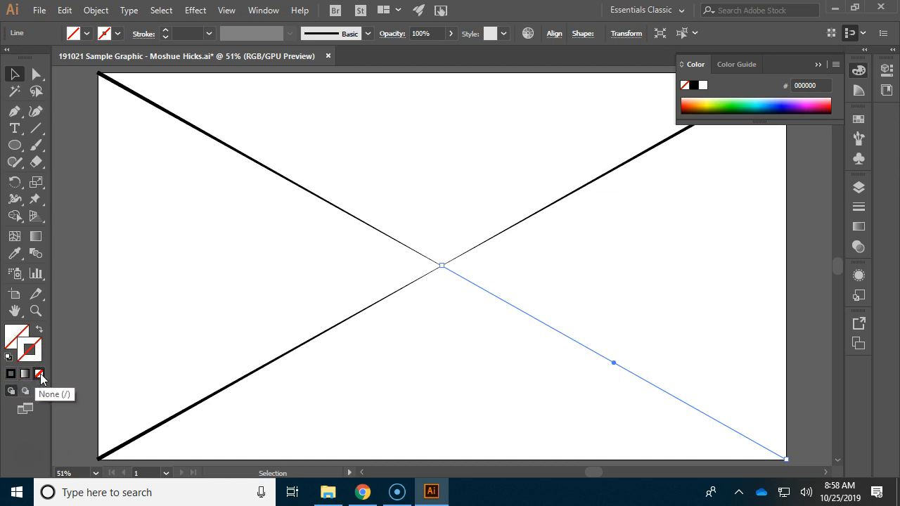
{"action": "left_click", "coordinate": [10, 375]}
{"action": "left_click", "coordinate": [10, 375]}
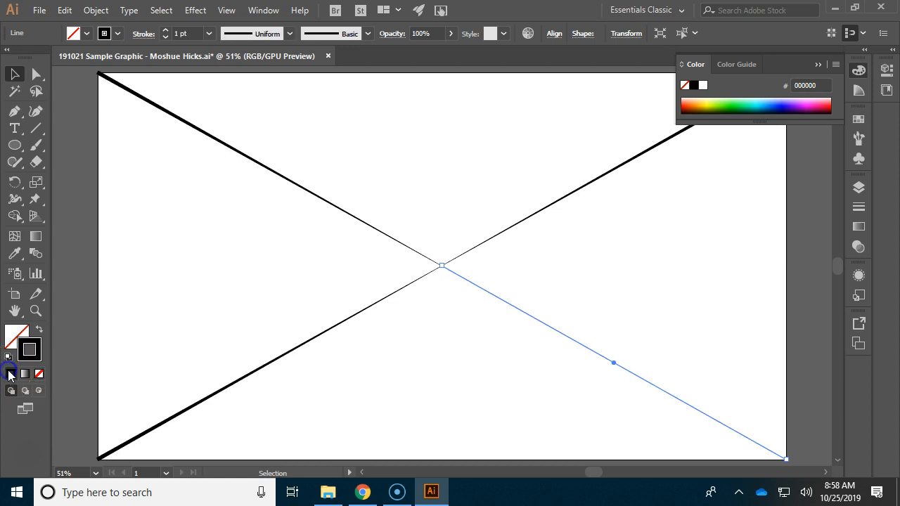
Step: Set the lower-right line's stroke weight to 10 pt, using the upper-left line as reference
{"action": "left_click", "coordinate": [166, 33]}
{"action": "left_click", "coordinate": [166, 33]}
{"action": "left_click", "coordinate": [166, 32]}
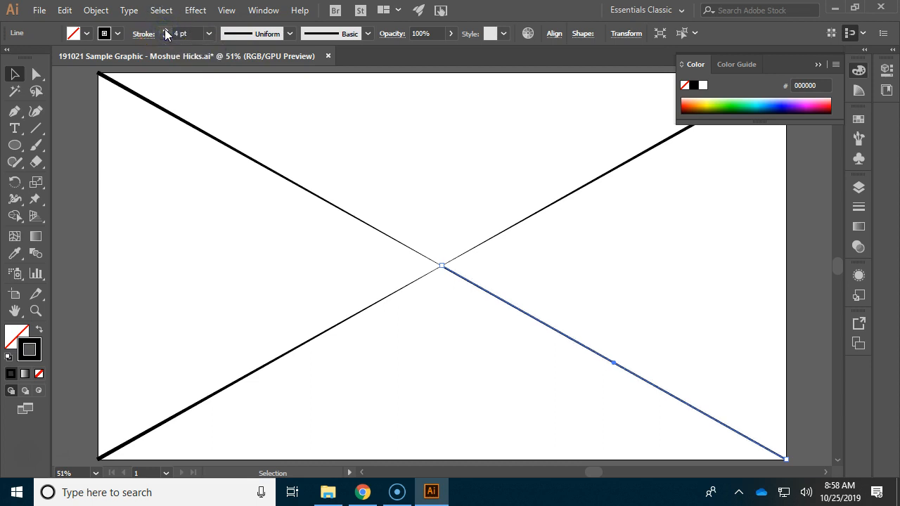
{"action": "left_click", "coordinate": [166, 32]}
{"action": "left_click", "coordinate": [166, 32]}
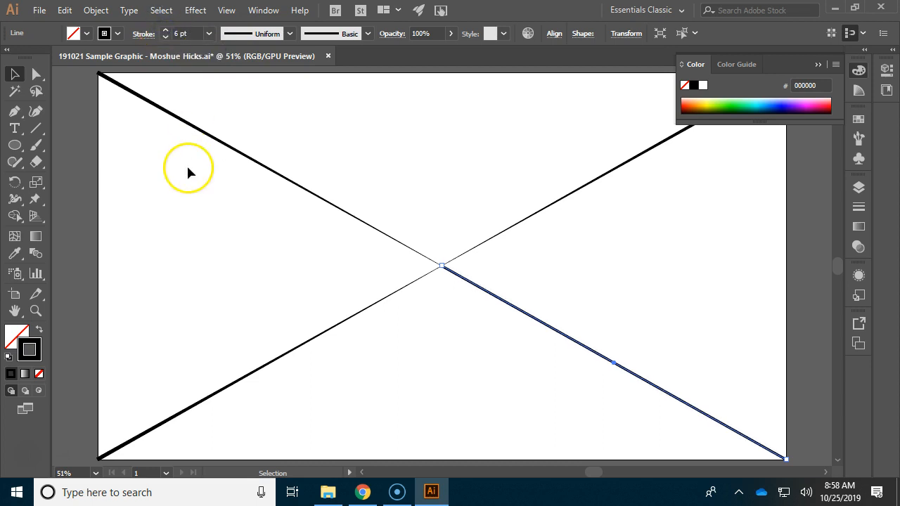
{"action": "left_click", "coordinate": [141, 96]}
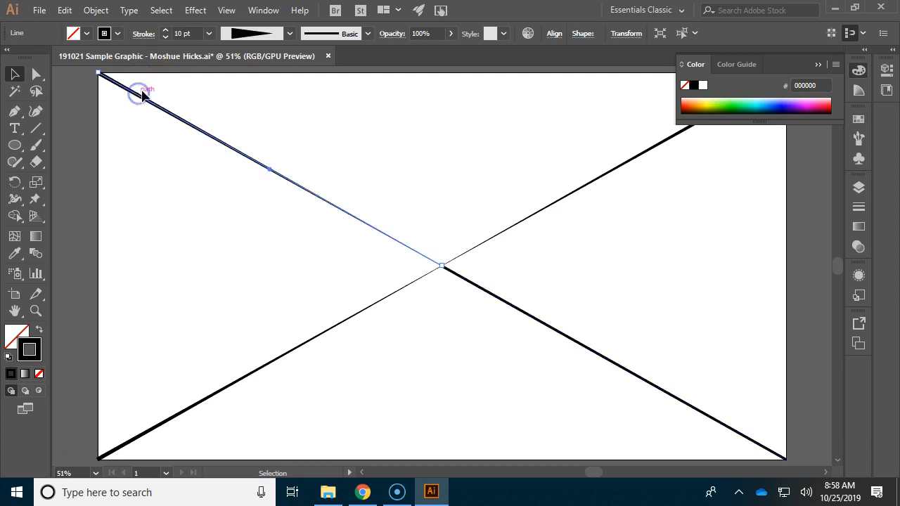
{"action": "left_click", "coordinate": [457, 277]}
{"action": "left_click", "coordinate": [166, 31]}
{"action": "left_click", "coordinate": [166, 31]}
{"action": "left_click", "coordinate": [166, 31]}
{"action": "left_click", "coordinate": [166, 31]}
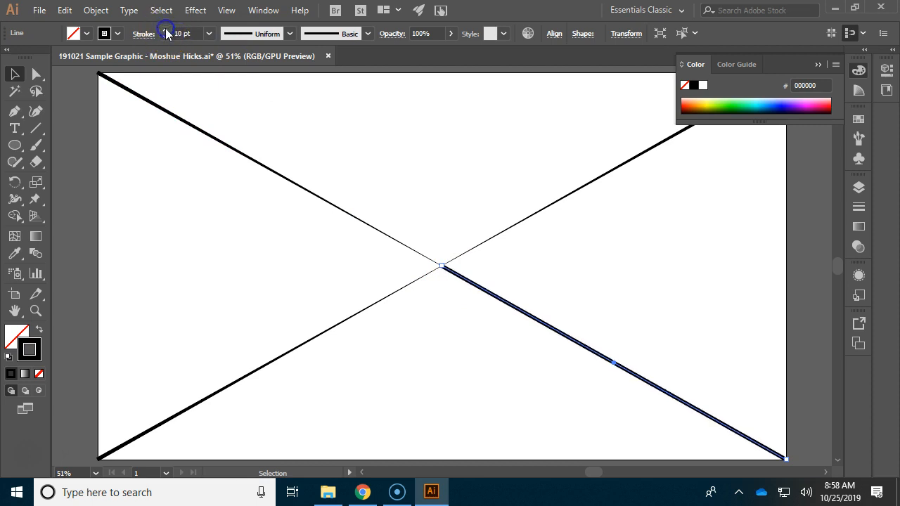
Step: Apply the triangular variable width profile to the lower-right line so it tapers toward the center, and deselect it
{"action": "left_click", "coordinate": [289, 34]}
{"action": "left_click", "coordinate": [244, 143]}
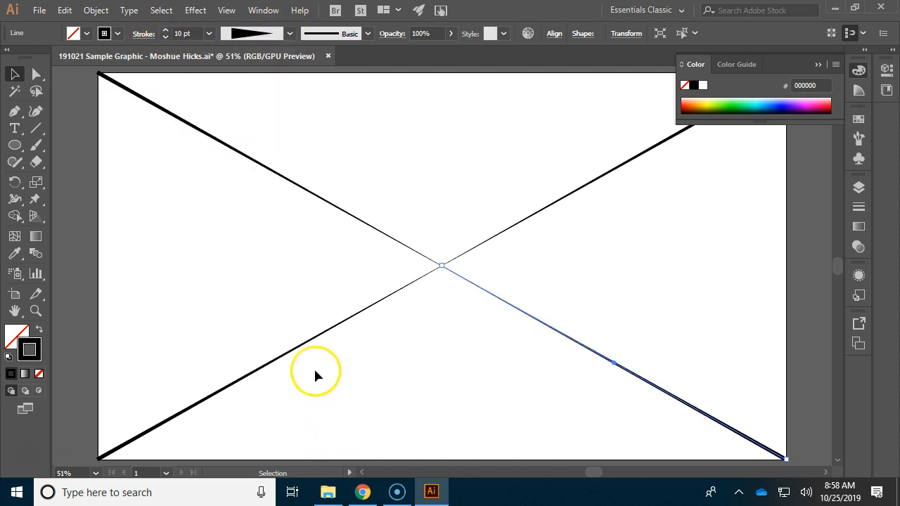
{"action": "left_click", "coordinate": [253, 361]}
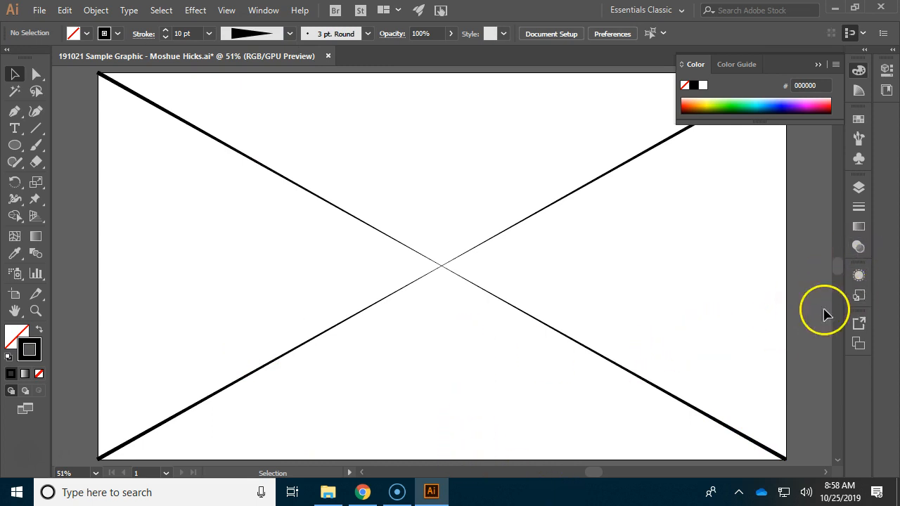
Step: Collapse The X layer and add a new layer above it named "Yellow Circle"
{"action": "key", "text": "F7"}
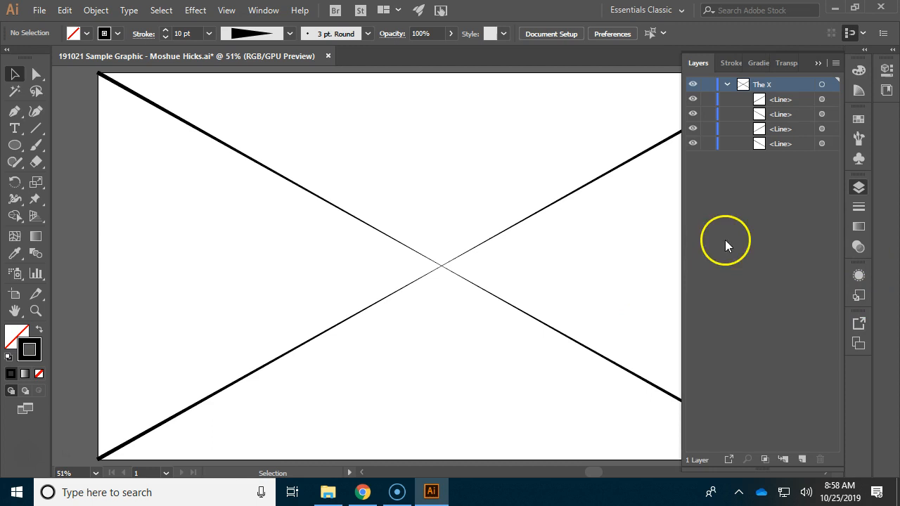
{"action": "left_click", "coordinate": [727, 84]}
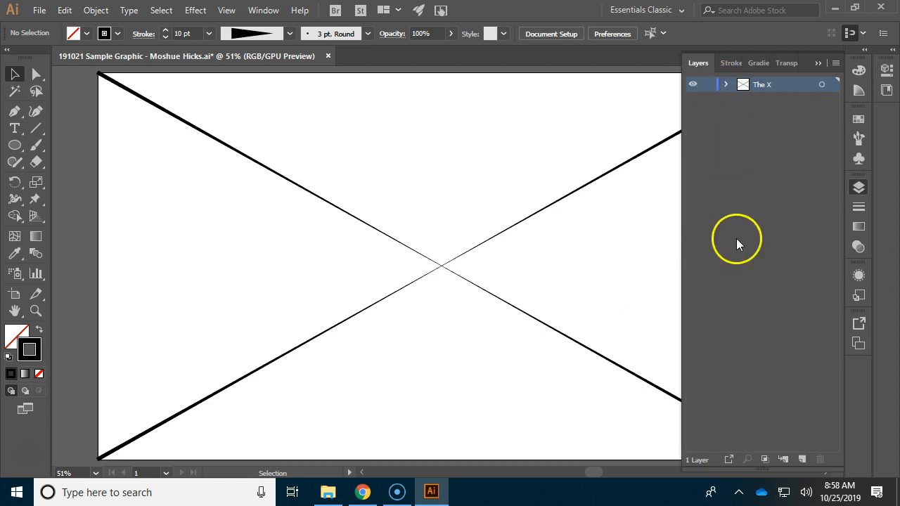
{"action": "left_click", "coordinate": [802, 459]}
{"action": "double_click", "coordinate": [772, 85]}
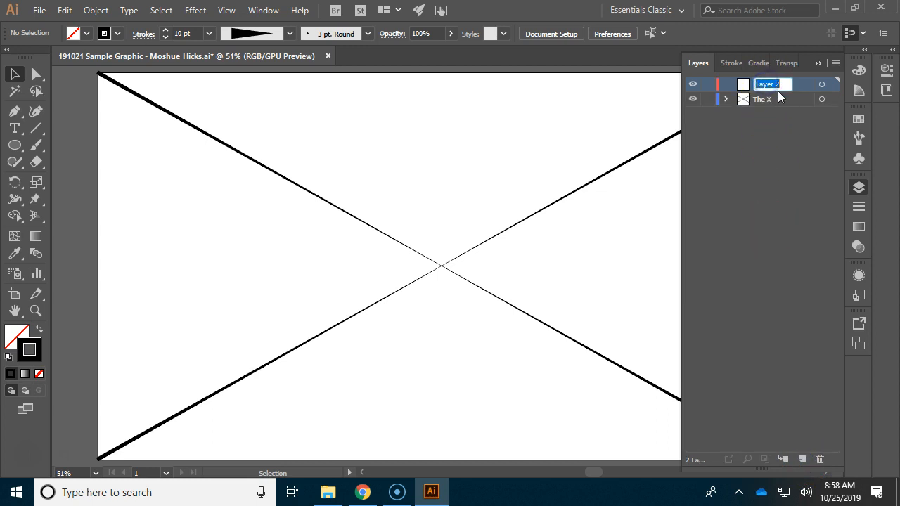
{"action": "type", "text": "Yellow Circle"}
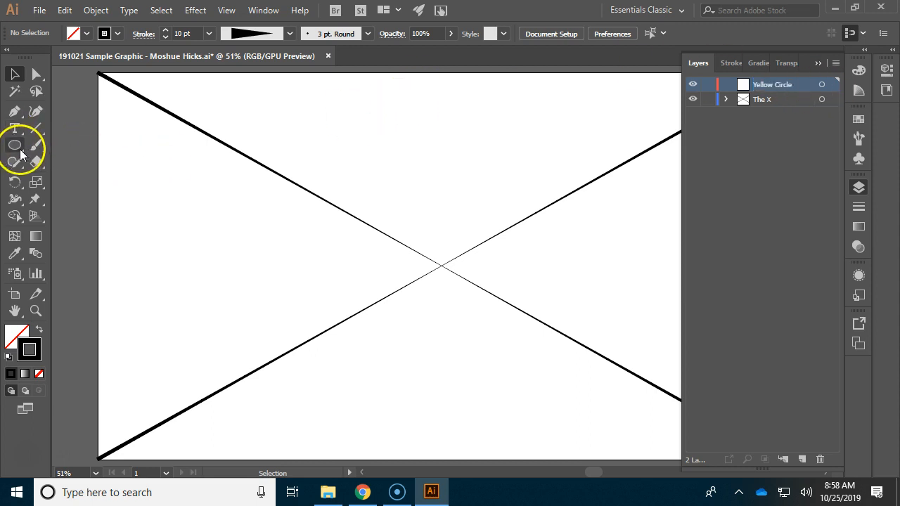
Step: Draw a large circle over the middle of the artboard with the Ellipse tool on the Yellow Circle layer
{"action": "left_click_drag", "start_coordinate": [19, 149], "coordinate": [79, 178]}
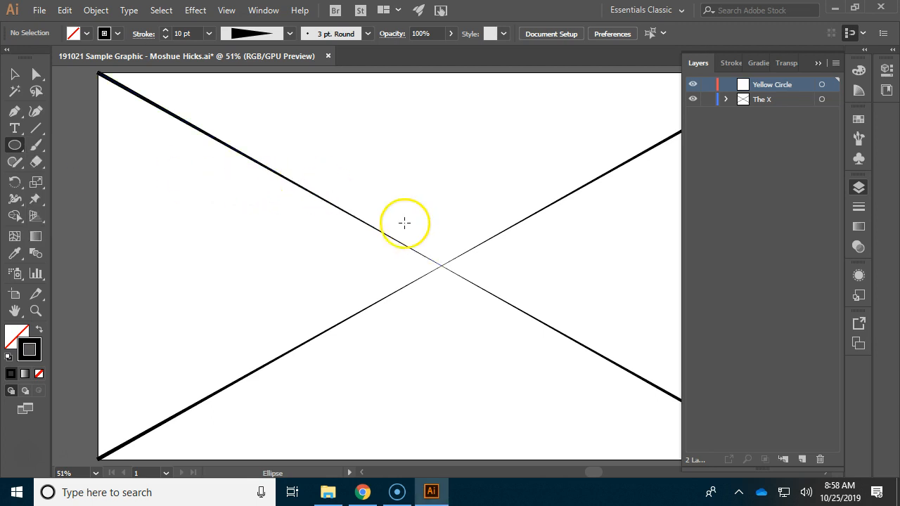
{"action": "left_click_drag", "start_coordinate": [236, 126], "coordinate": [548, 370]}
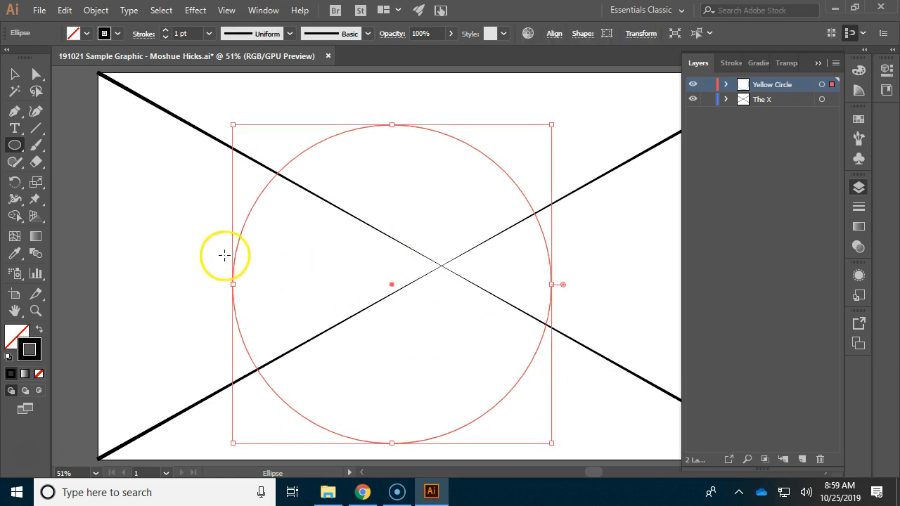
Step: Center the circle on the point where the lines cross and enlarge it proportionally from its center to nearly the artboard's height
{"action": "left_click", "coordinate": [14, 76]}
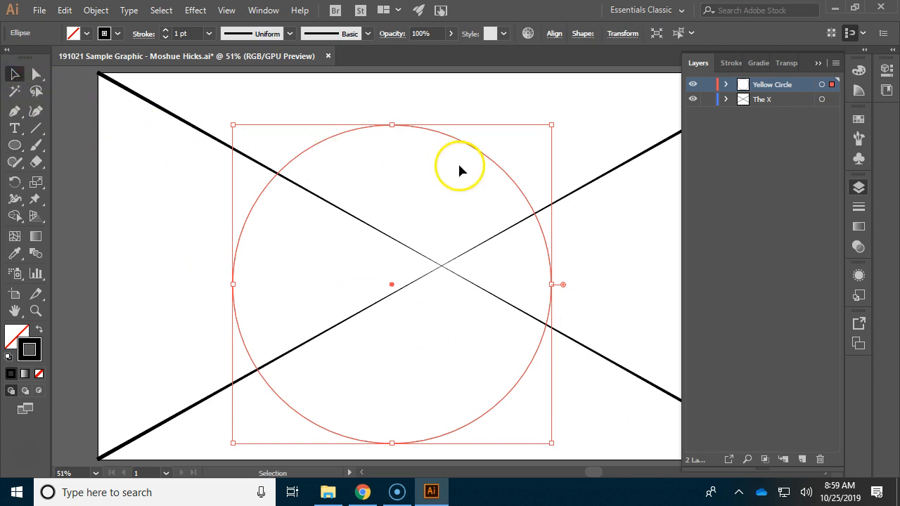
{"action": "left_click_drag", "start_coordinate": [495, 163], "coordinate": [545, 146]}
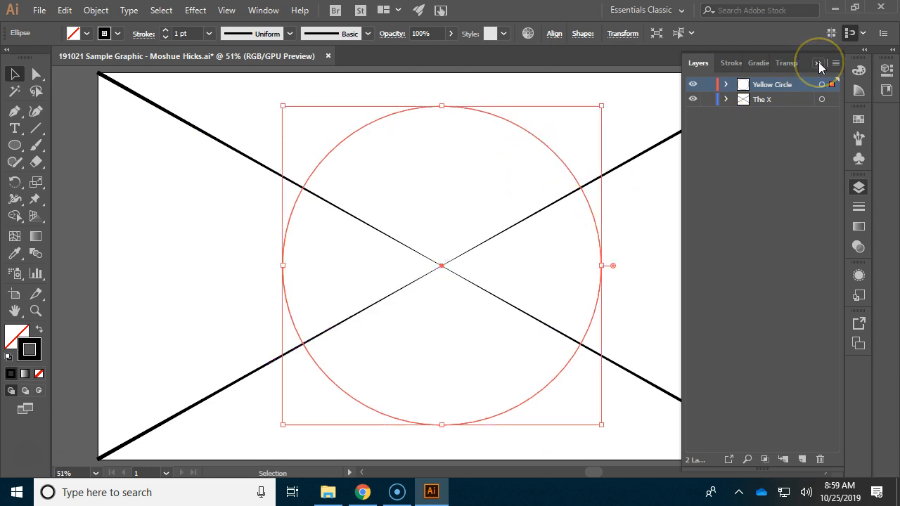
{"action": "key", "text": "ctrl+minus"}
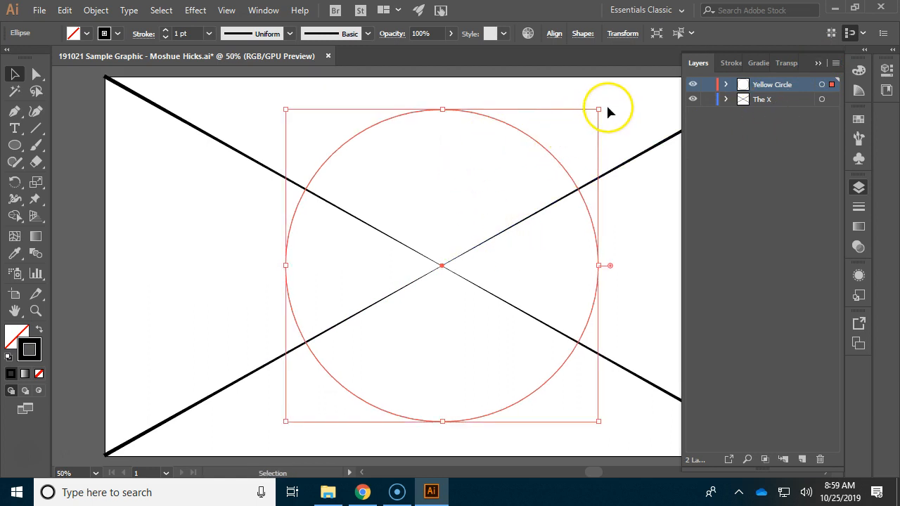
{"action": "mouse_move", "coordinate": [601, 109]}
{"action": "left_mouse_down"}
{"action": "mouse_move", "coordinate": [635, 82]}
{"action": "mouse_move", "coordinate": [567, 127]}
{"action": "mouse_move", "coordinate": [645, 69]}
{"action": "mouse_move", "coordinate": [606, 105]}
{"action": "mouse_move", "coordinate": [526, 136]}
{"action": "mouse_move", "coordinate": [592, 113]}
{"action": "mouse_move", "coordinate": [630, 90]}
{"action": "mouse_move", "coordinate": [502, 133]}
{"action": "mouse_move", "coordinate": [625, 86]}
{"action": "mouse_move", "coordinate": [583, 117]}
{"action": "mouse_move", "coordinate": [621, 87]}
{"action": "left_mouse_up"}
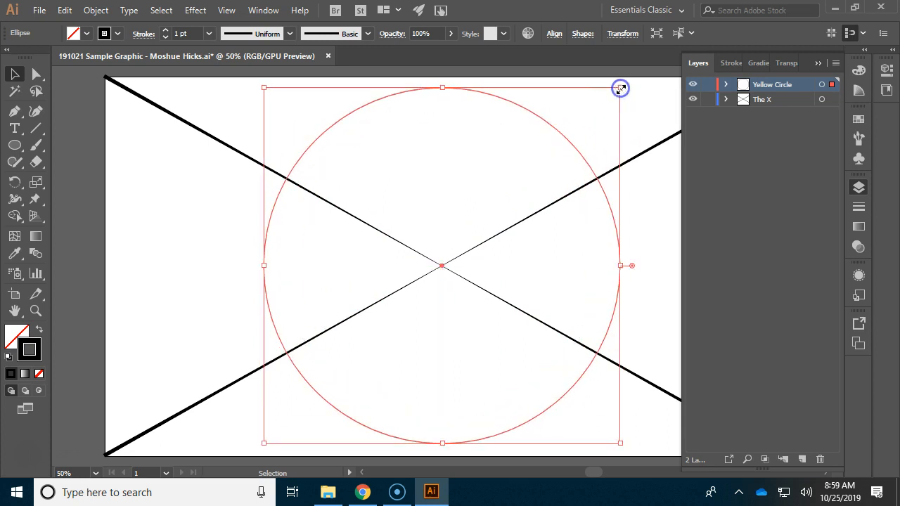
Step: Set the circle's stroke color to bright yellow F9FF00 and deselect the circle
{"action": "double_click", "coordinate": [39, 356]}
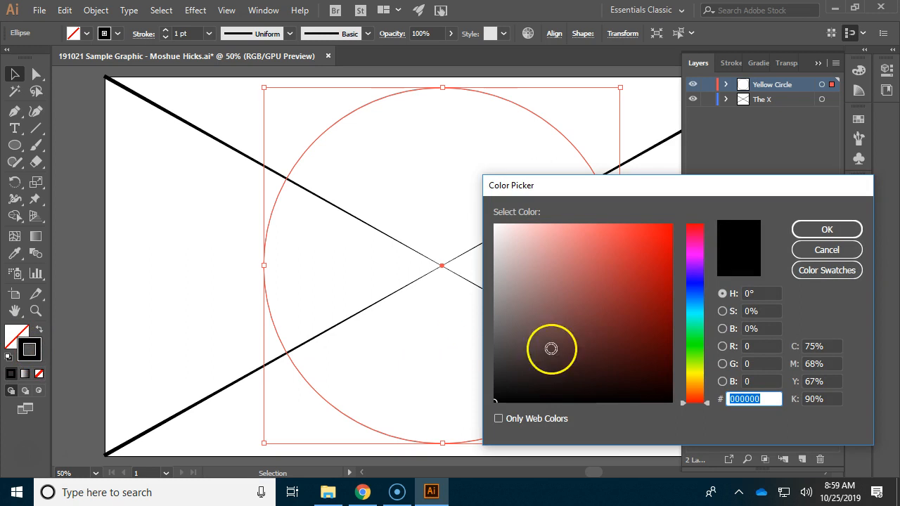
{"action": "left_click", "coordinate": [691, 375]}
{"action": "left_click_drag", "start_coordinate": [588, 274], "coordinate": [682, 220]}
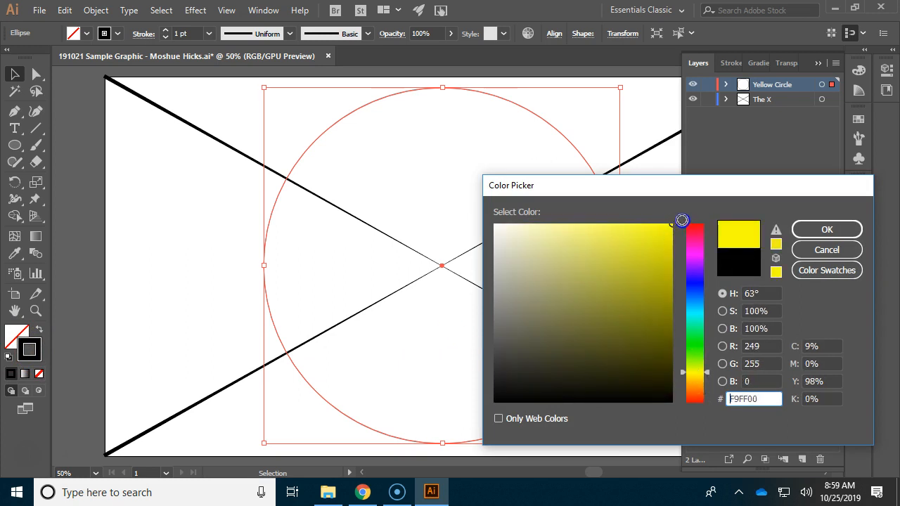
{"action": "left_click", "coordinate": [813, 232]}
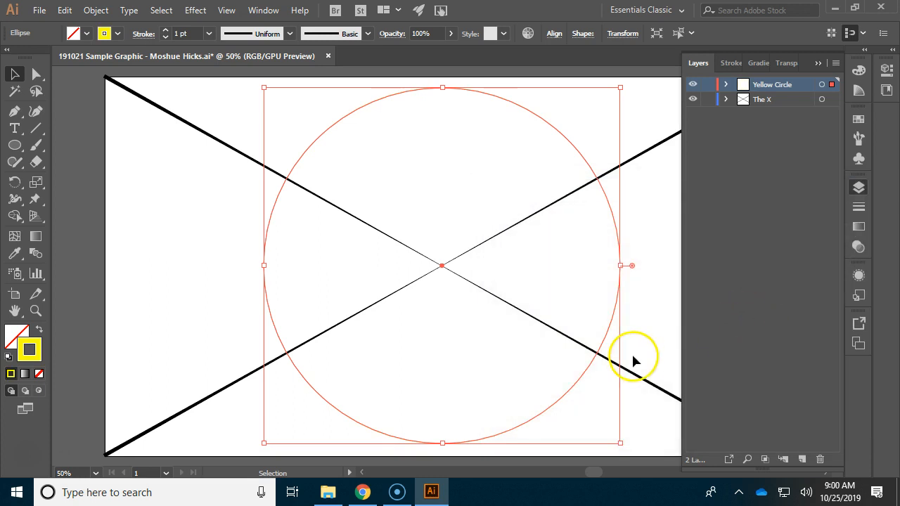
{"action": "left_click", "coordinate": [177, 150]}
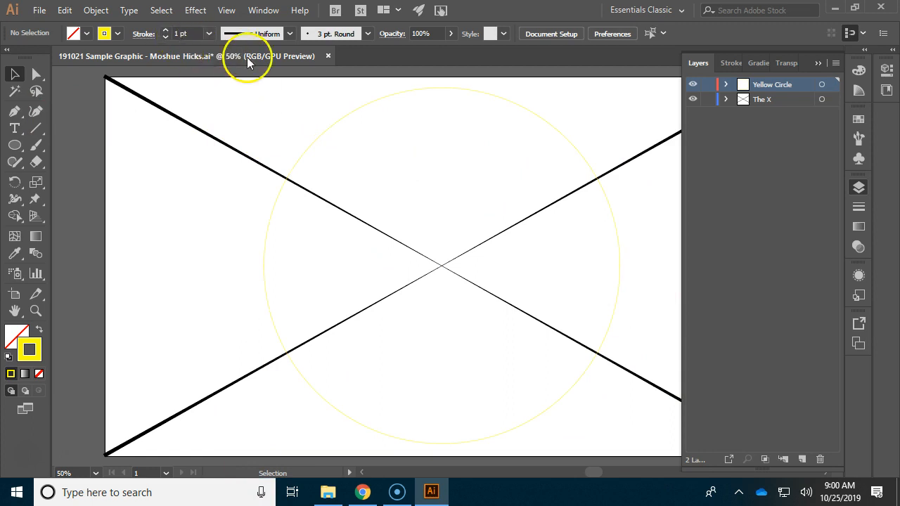
Step: Set the yellow circle's stroke weight to 9 pt and deselect it
{"action": "left_click", "coordinate": [333, 129]}
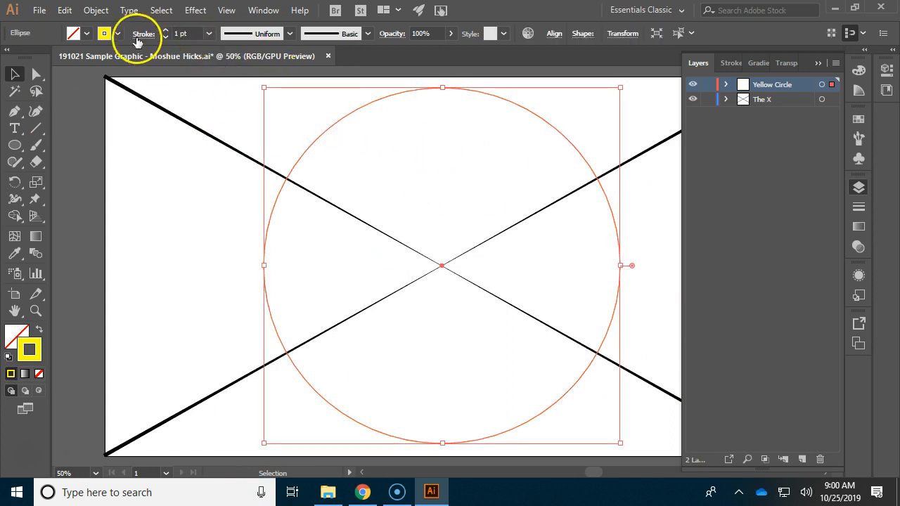
{"action": "left_click", "coordinate": [164, 31]}
{"action": "left_click", "coordinate": [164, 31]}
{"action": "left_click", "coordinate": [165, 31]}
{"action": "left_click", "coordinate": [165, 31]}
{"action": "left_click", "coordinate": [144, 136]}
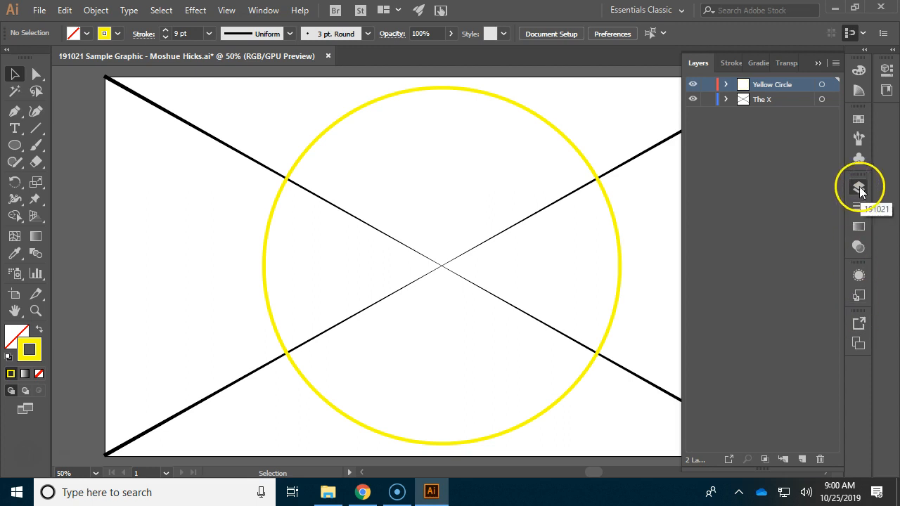
Step: Add a new layer above the Yellow Circle layer and name it "Blue Circle"
{"action": "left_click", "coordinate": [802, 460]}
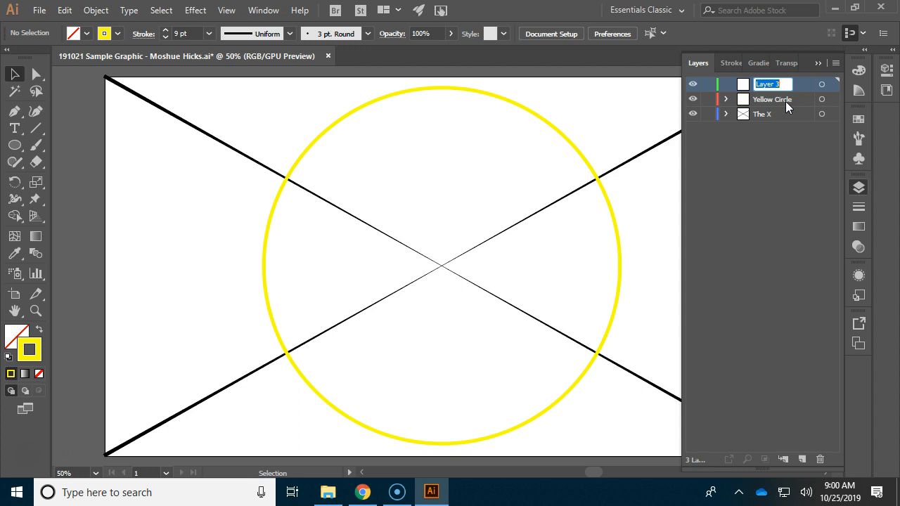
{"action": "type", "text": "Blue Circle"}
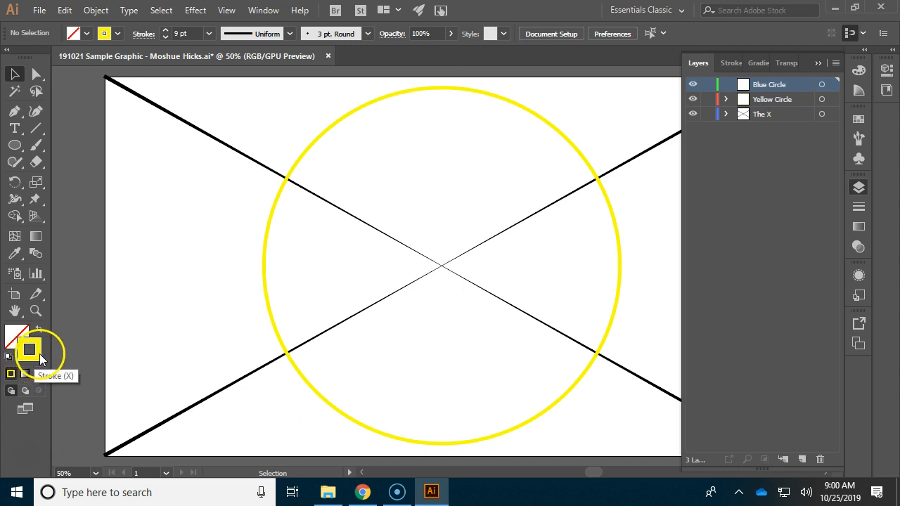
{"action": "left_click", "coordinate": [117, 34]}
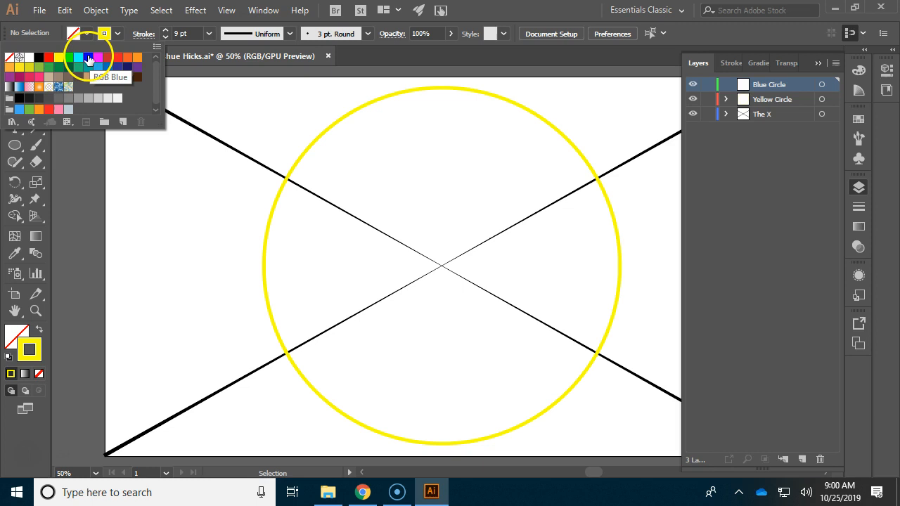
{"action": "left_click", "coordinate": [87, 58]}
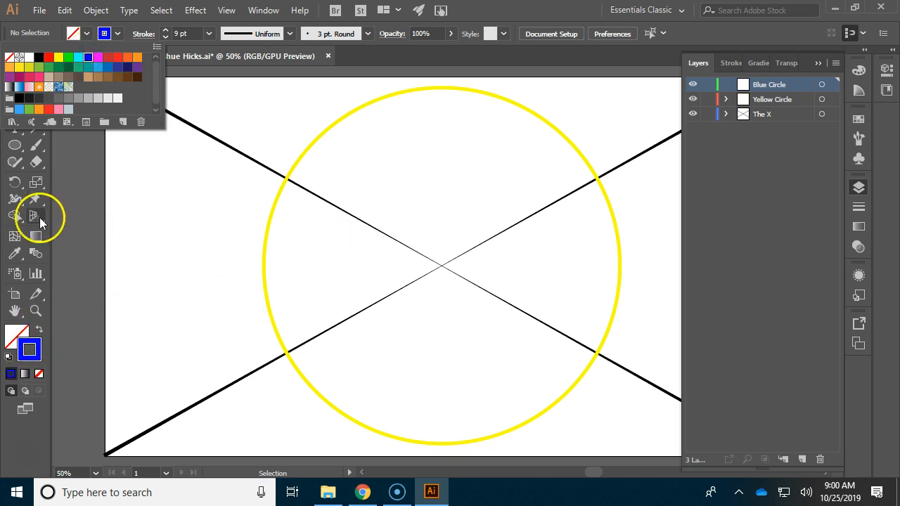
{"action": "left_click", "coordinate": [14, 144]}
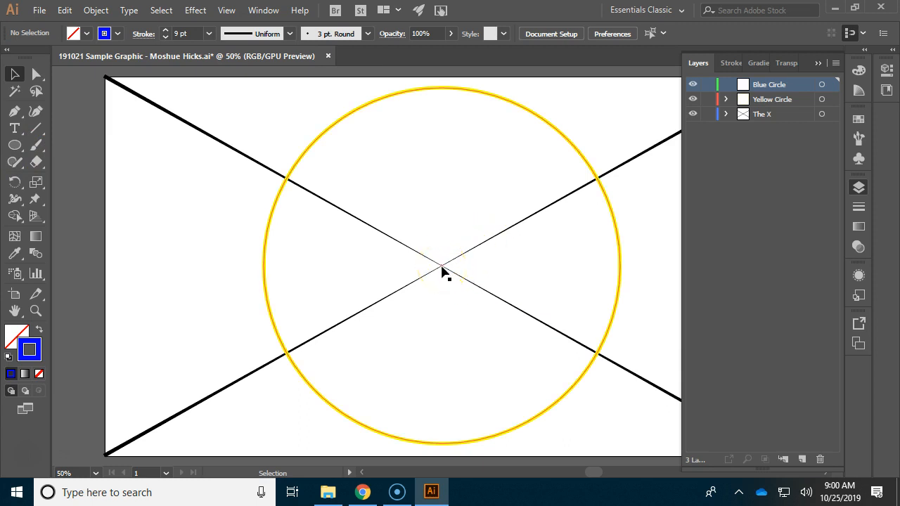
{"action": "left_click_drag", "start_coordinate": [442, 269], "coordinate": [469, 252]}
{"action": "key", "text": "ctrl+z"}
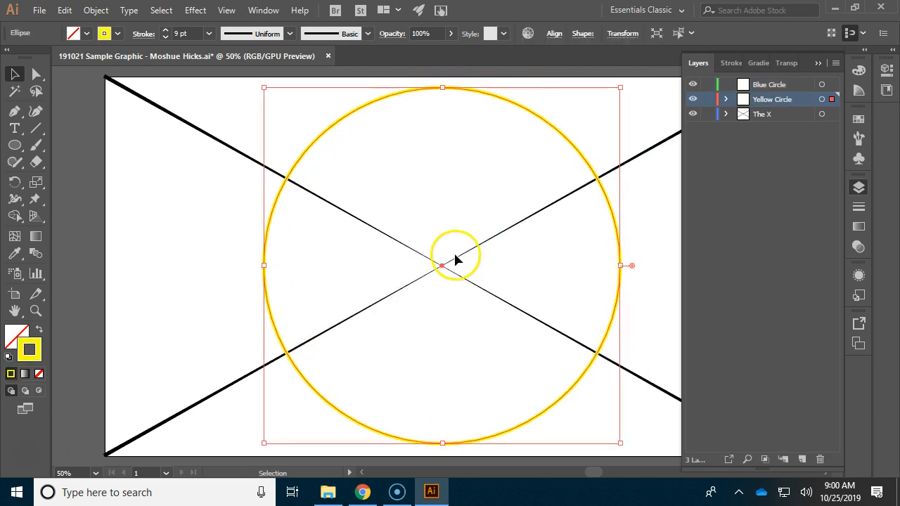
{"action": "left_click", "coordinate": [664, 183]}
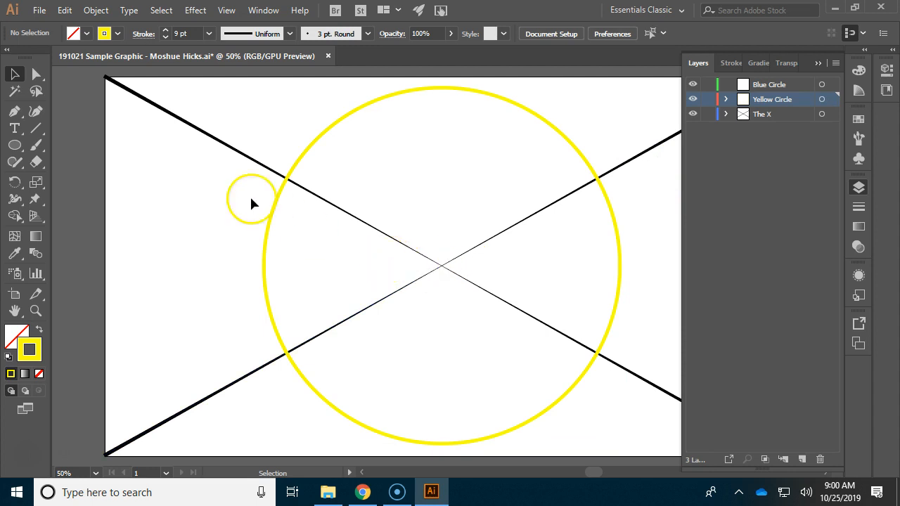
Step: Draw a circle inside the yellow one, centered where the lines cross, and set its stroke color to RGB Blue
{"action": "left_click", "coordinate": [15, 146]}
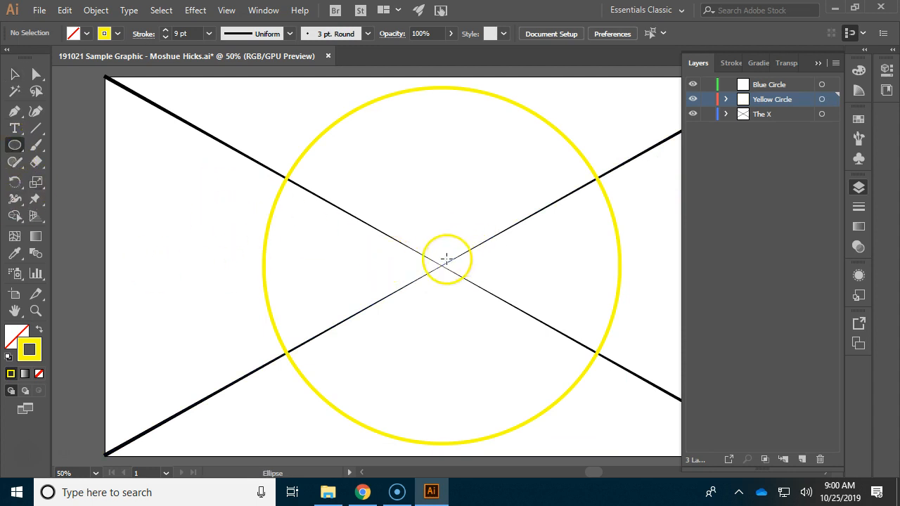
{"action": "mouse_move", "coordinate": [440, 265]}
{"action": "left_mouse_down"}
{"action": "mouse_move", "coordinate": [483, 204]}
{"action": "mouse_move", "coordinate": [538, 187]}
{"action": "mouse_move", "coordinate": [520, 200]}
{"action": "mouse_move", "coordinate": [578, 166]}
{"action": "mouse_move", "coordinate": [533, 200]}
{"action": "mouse_move", "coordinate": [575, 176]}
{"action": "left_mouse_up"}
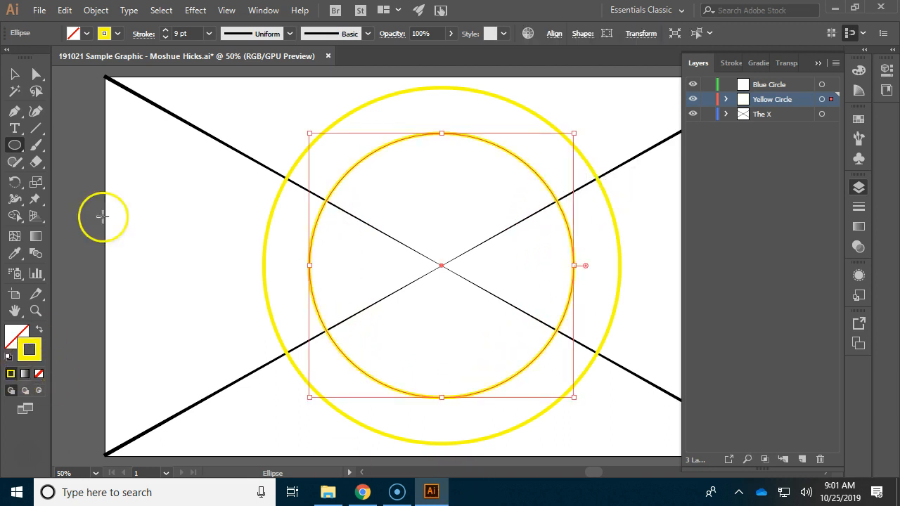
{"action": "left_click", "coordinate": [117, 34]}
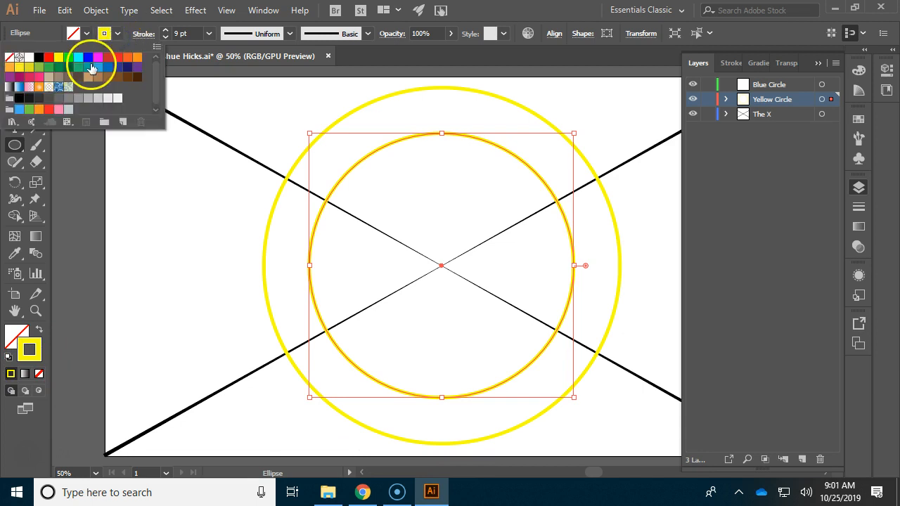
{"action": "left_click", "coordinate": [88, 57]}
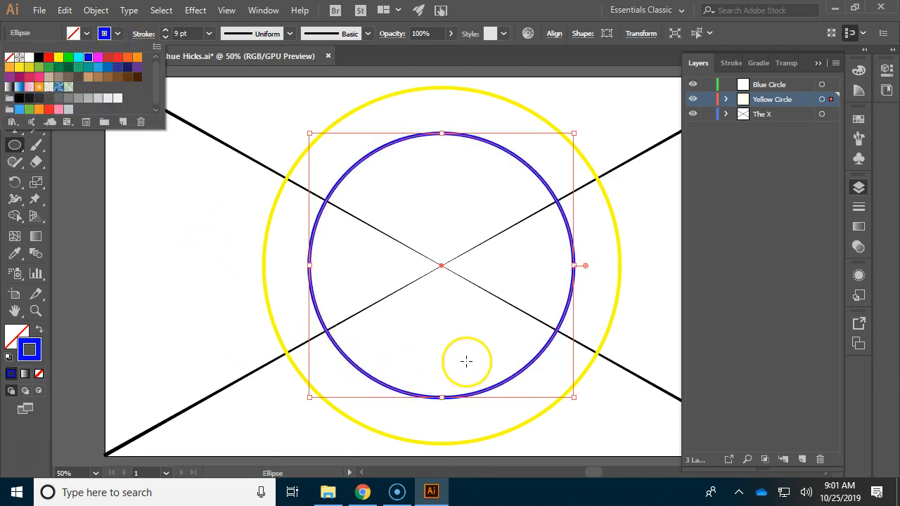
{"action": "left_click", "coordinate": [143, 230]}
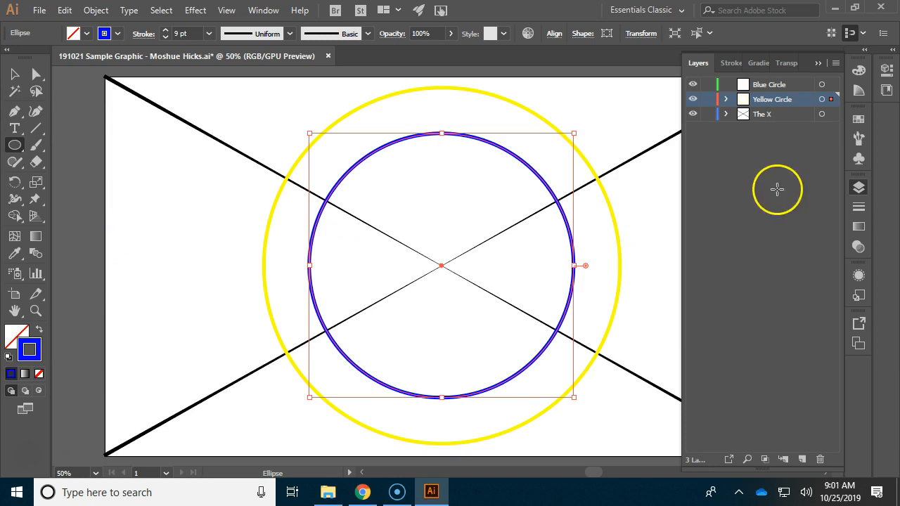
Step: Move the blue circle's ellipse from the Yellow Circle layer into the Blue Circle layer and collapse the Yellow Circle layer
{"action": "left_click", "coordinate": [777, 86]}
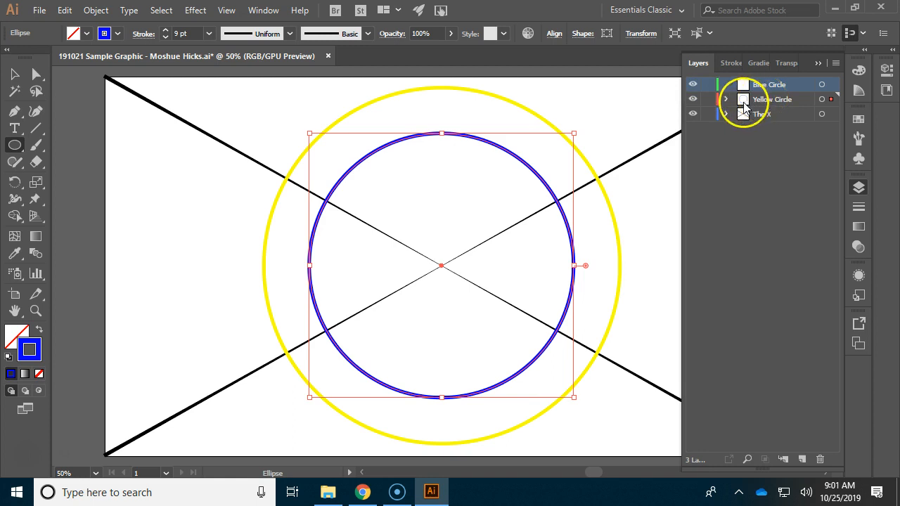
{"action": "left_click", "coordinate": [726, 99]}
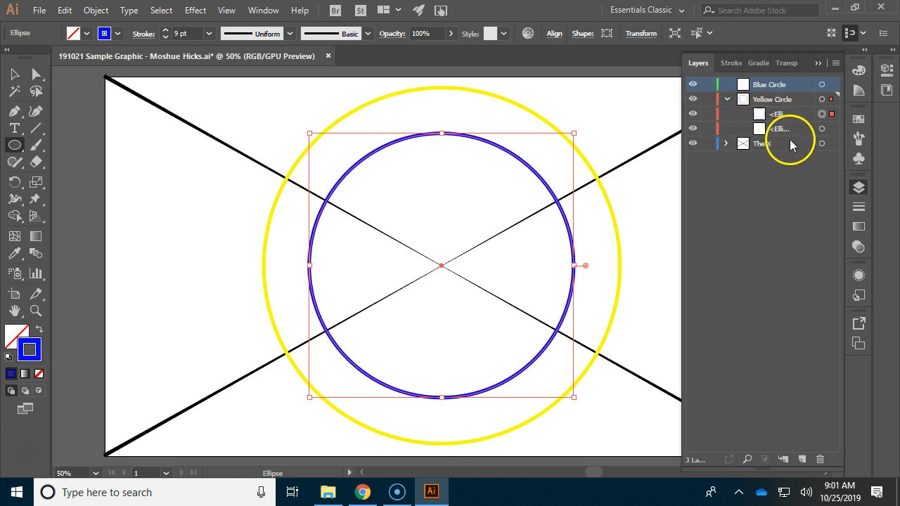
{"action": "left_click_drag", "start_coordinate": [758, 118], "coordinate": [764, 87]}
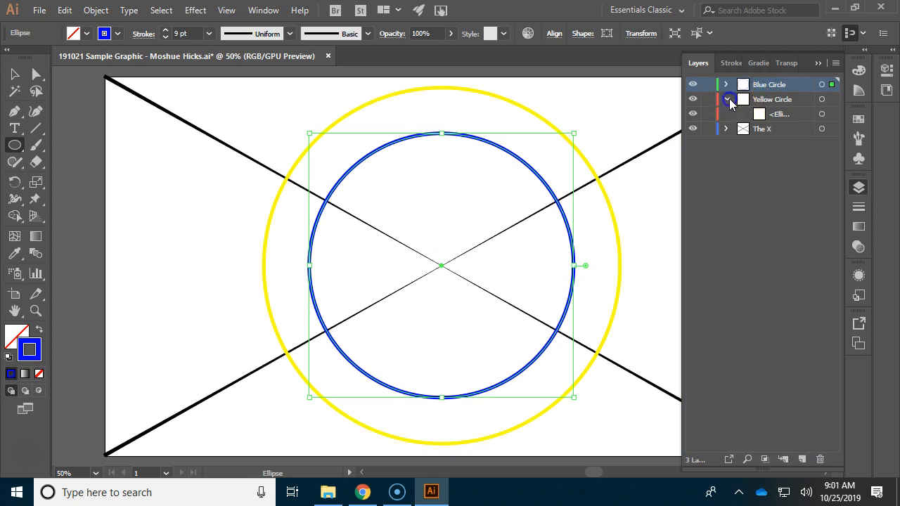
{"action": "left_click", "coordinate": [727, 100]}
Step: Hide and show the Yellow Circle and Blue Circle layers to check which circle each one holds
{"action": "left_click", "coordinate": [693, 99]}
{"action": "left_click", "coordinate": [693, 99]}
{"action": "left_click", "coordinate": [693, 100]}
{"action": "left_click", "coordinate": [693, 100]}
{"action": "left_click", "coordinate": [693, 84]}
{"action": "left_click", "coordinate": [694, 84]}
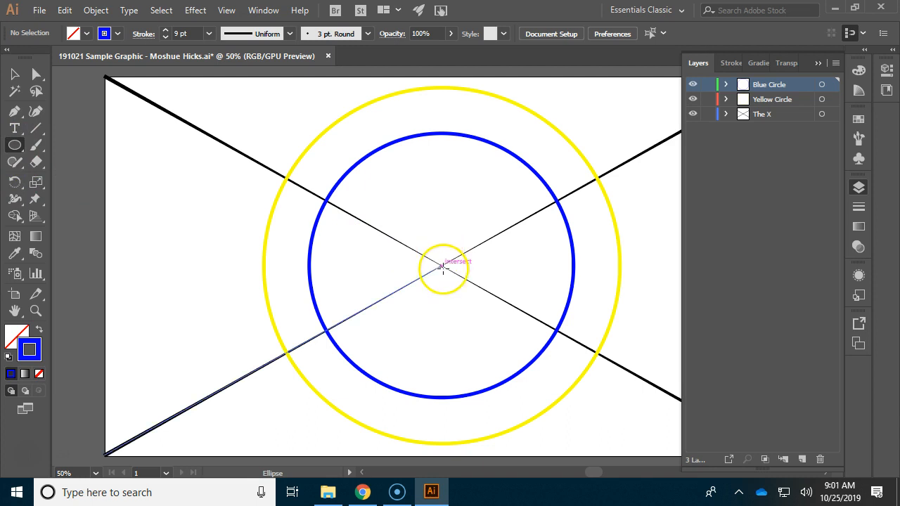
Step: Draw a smaller circle inside the blue one, centered where the lines cross, and set its stroke color to dark green
{"action": "left_click_drag", "start_coordinate": [440, 264], "coordinate": [529, 187]}
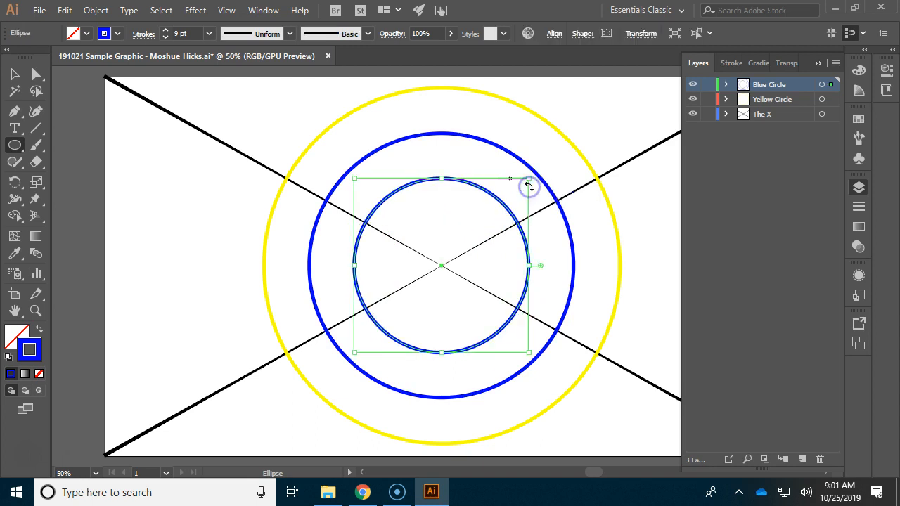
{"action": "left_click", "coordinate": [118, 34]}
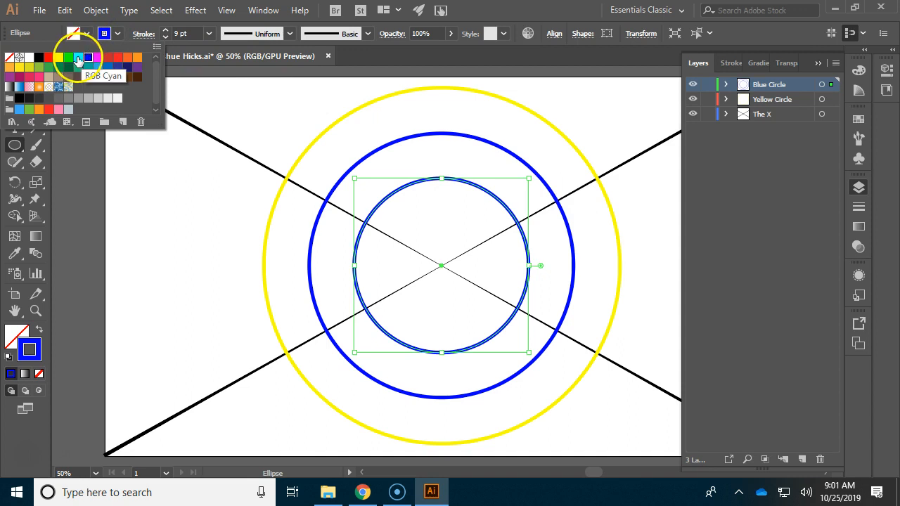
{"action": "left_click", "coordinate": [68, 67]}
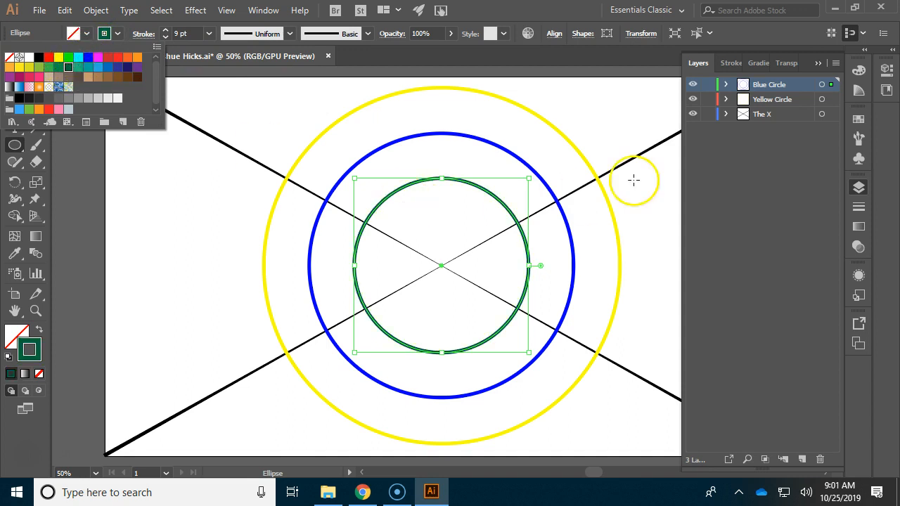
Step: Expand the Blue Circle layer and add a new layer named "Green Circle" above it
{"action": "left_click", "coordinate": [766, 84]}
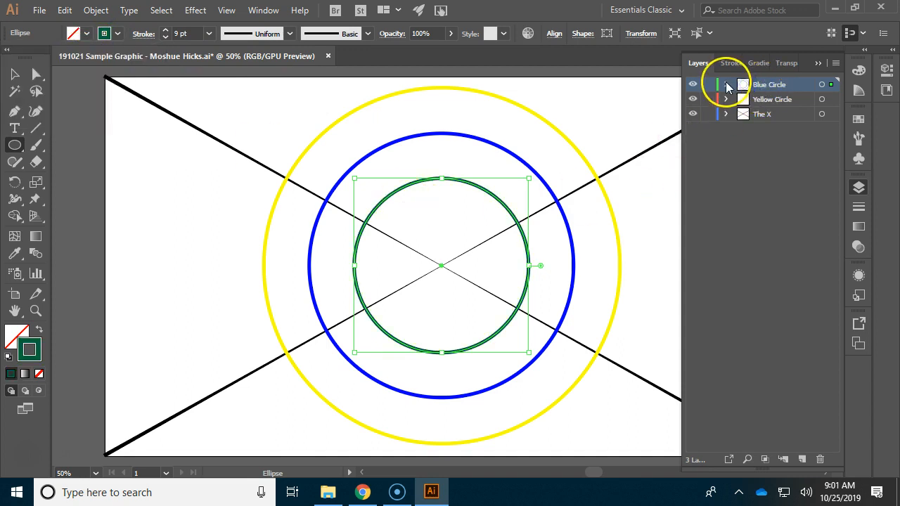
{"action": "left_click", "coordinate": [725, 85]}
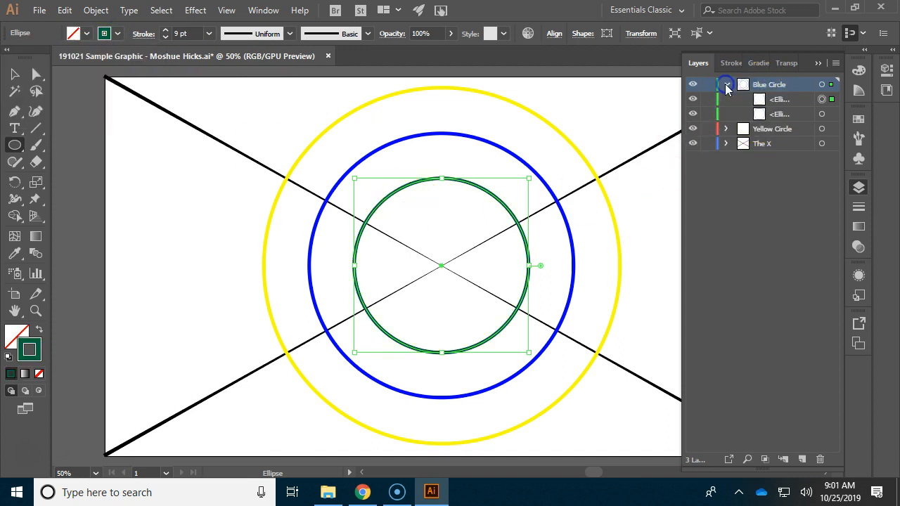
{"action": "left_click", "coordinate": [802, 458]}
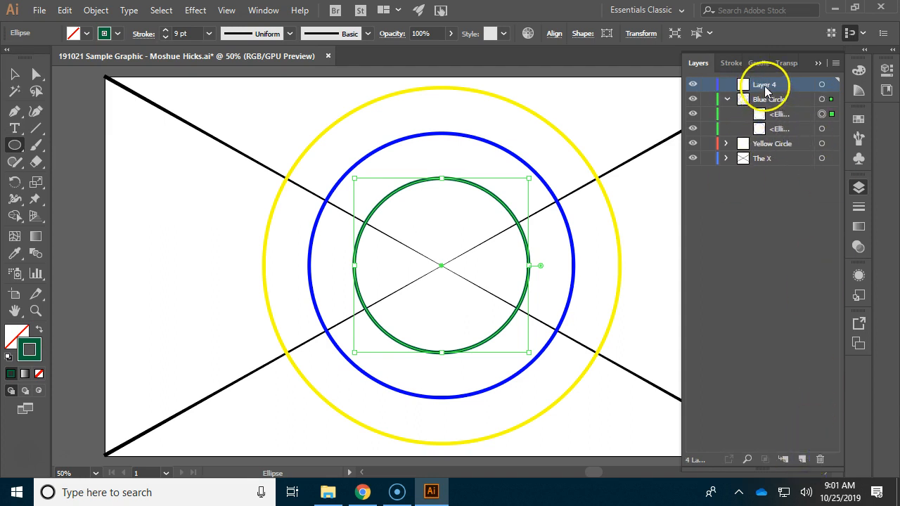
{"action": "type", "text": "Green Circle"}
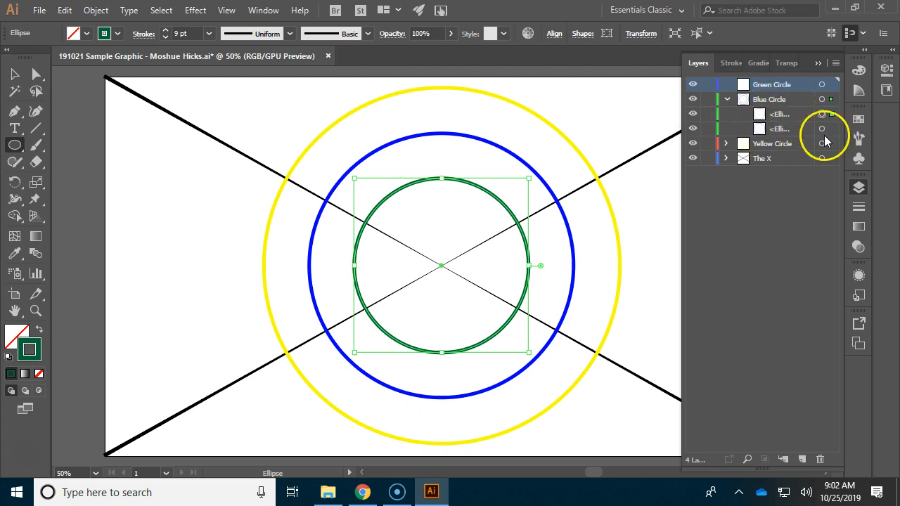
Step: Identify the green ellipse by toggling visibility in the Blue Circle layer, move it into the Green Circle layer, and collapse Blue Circle
{"action": "left_click", "coordinate": [693, 129]}
{"action": "left_click", "coordinate": [694, 128]}
{"action": "left_click", "coordinate": [692, 115]}
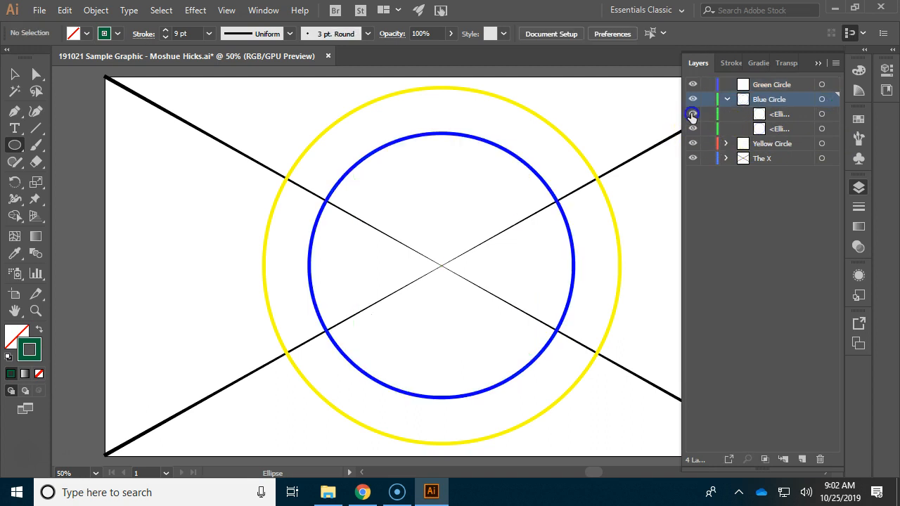
{"action": "left_click", "coordinate": [692, 116]}
{"action": "left_click", "coordinate": [777, 115]}
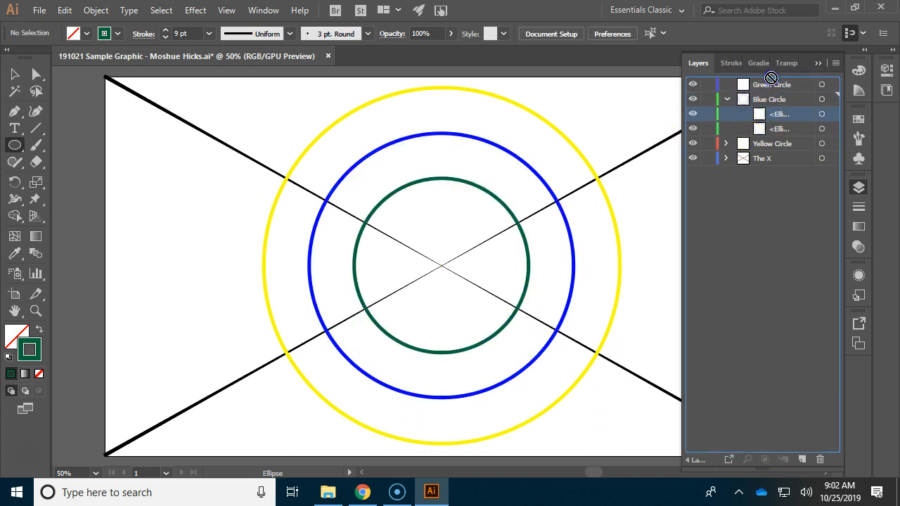
{"action": "left_click", "coordinate": [727, 99]}
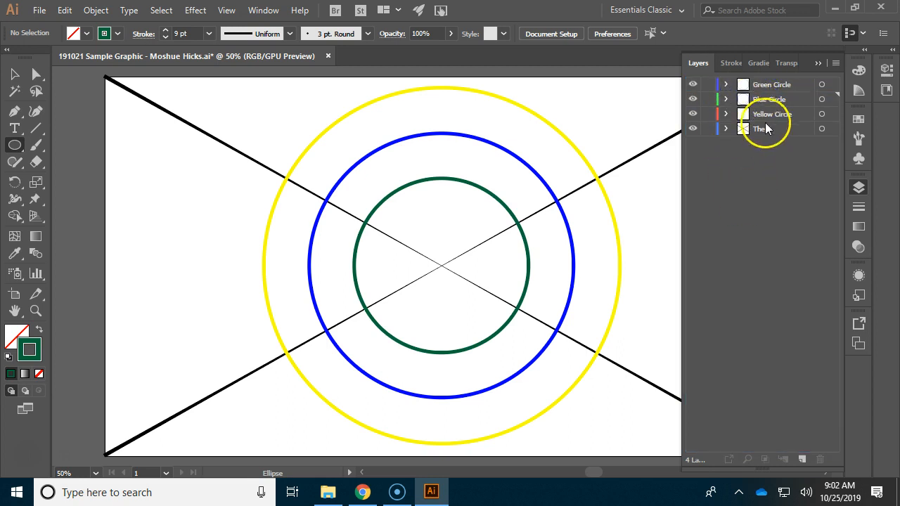
Step: Hide and show The X, Yellow Circle and Green Circle layers in turn to check their contents
{"action": "left_click", "coordinate": [692, 129]}
{"action": "left_click", "coordinate": [692, 129]}
{"action": "left_click", "coordinate": [693, 114]}
{"action": "left_click", "coordinate": [694, 116]}
{"action": "left_click", "coordinate": [692, 85]}
{"action": "left_click", "coordinate": [693, 85]}
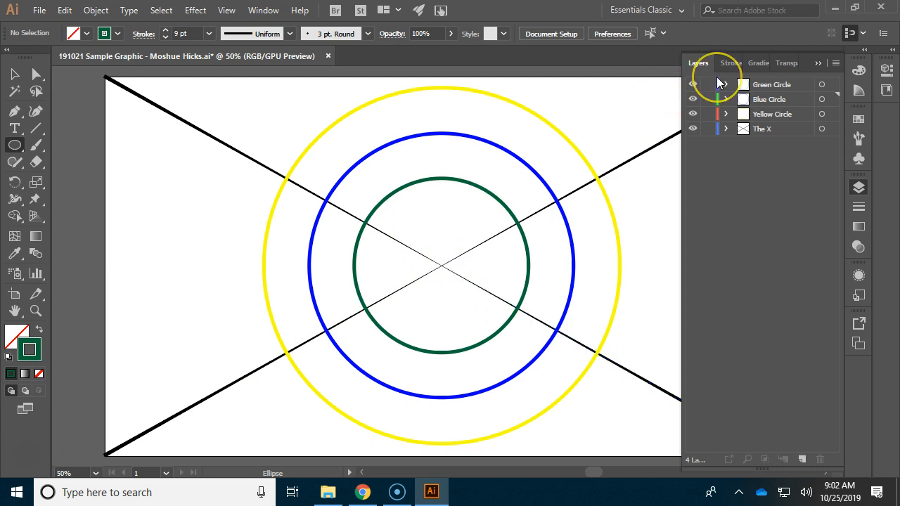
Step: Hide the layer list, save the graphic and quit the program
{"action": "key", "text": "F7"}
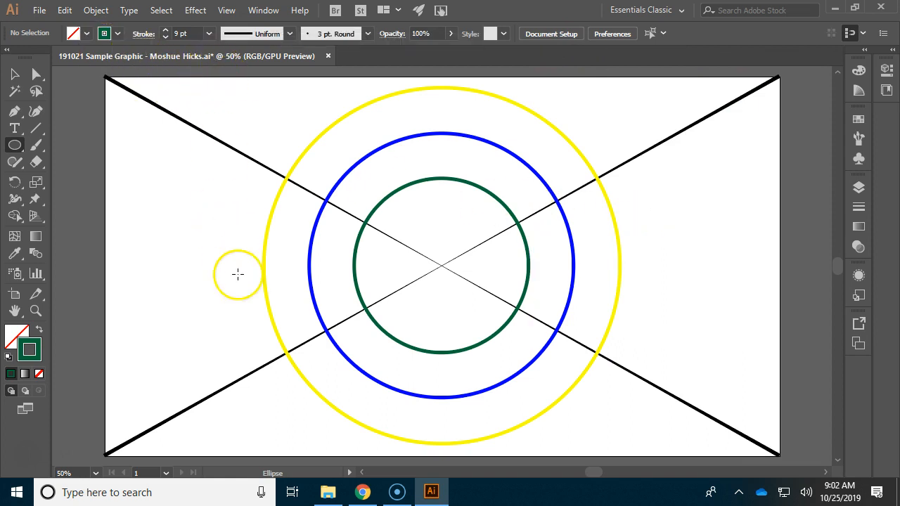
{"action": "key", "text": "ctrl+s"}
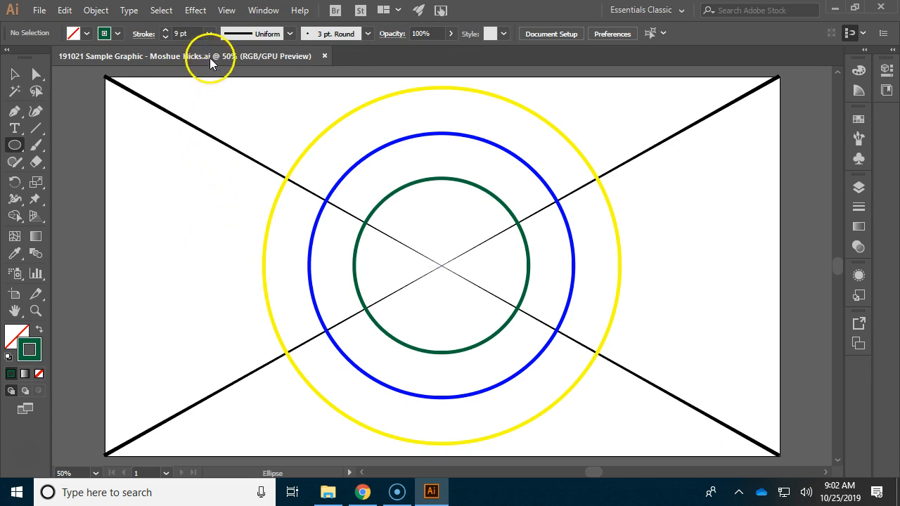
{"action": "left_click", "coordinate": [883, 7]}
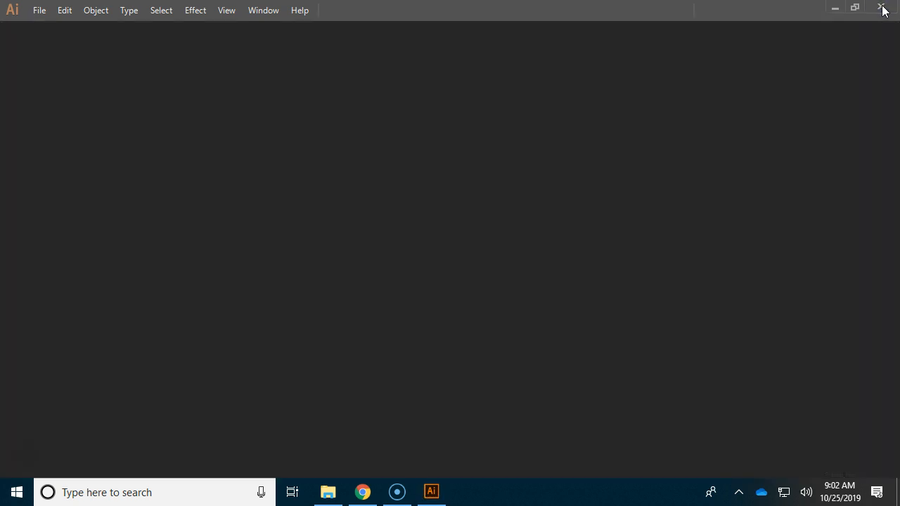